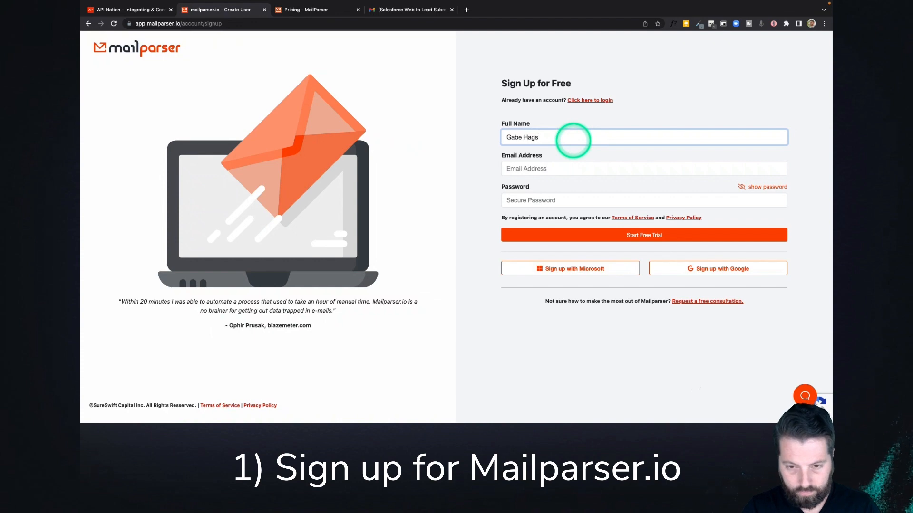
# - Fill in the sign-up form with the full name, e-mail address and account password, and start the free trial
pyautogui.write('tom')
pyautogui.click(566, 174)
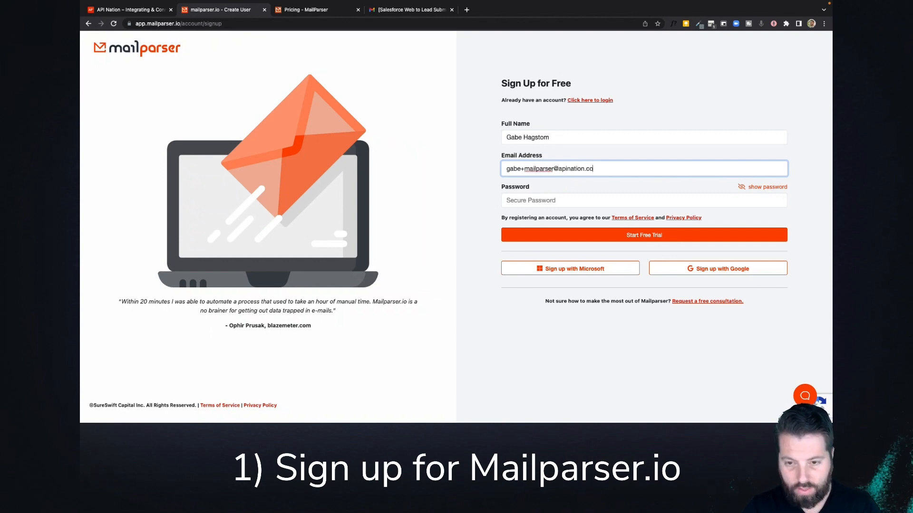
pyautogui.press('Tab')
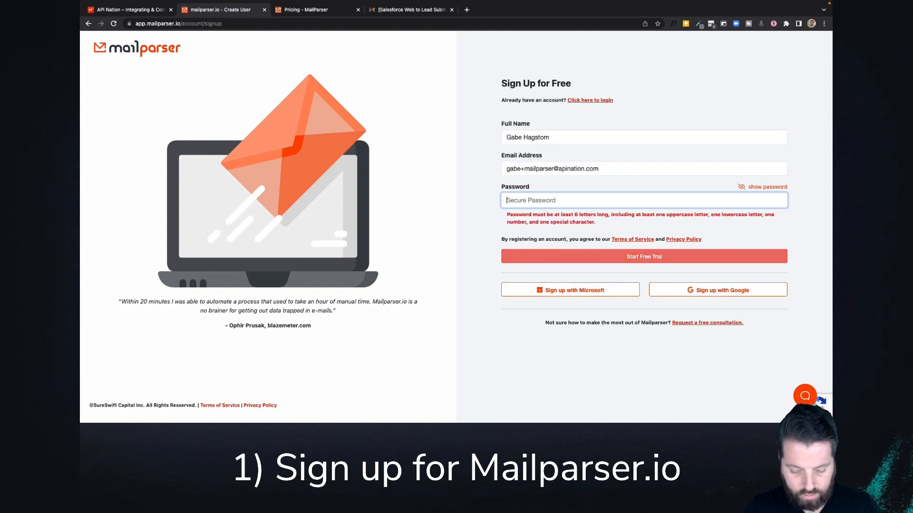
pyautogui.write('•')
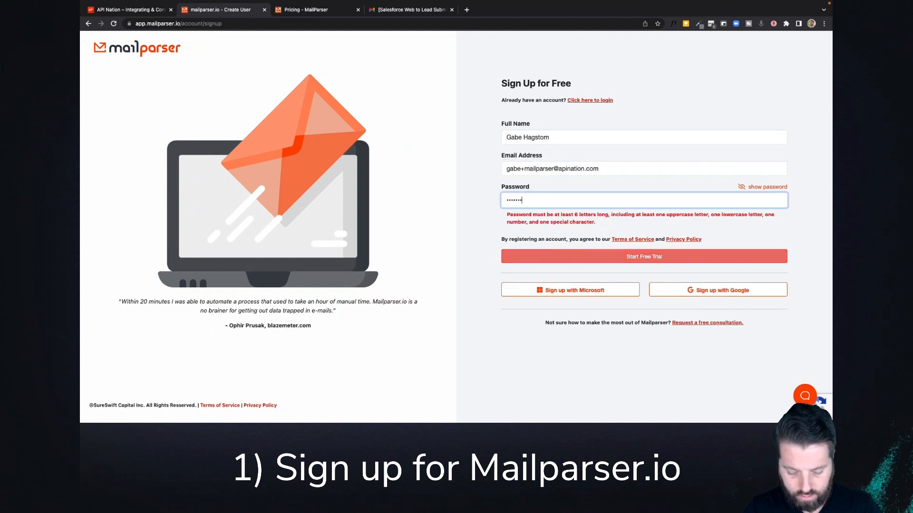
pyautogui.write('•••••••••')
pyautogui.click(643, 235)
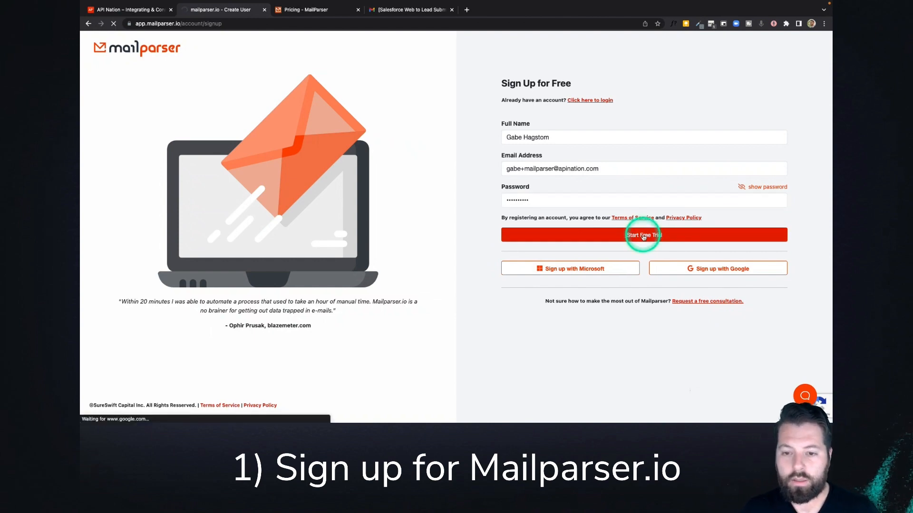
# - Dismiss the password-saving prompt and the welcome video, and postpone the questionnaire about industry and e-mail volume
pyautogui.click(595, 135)
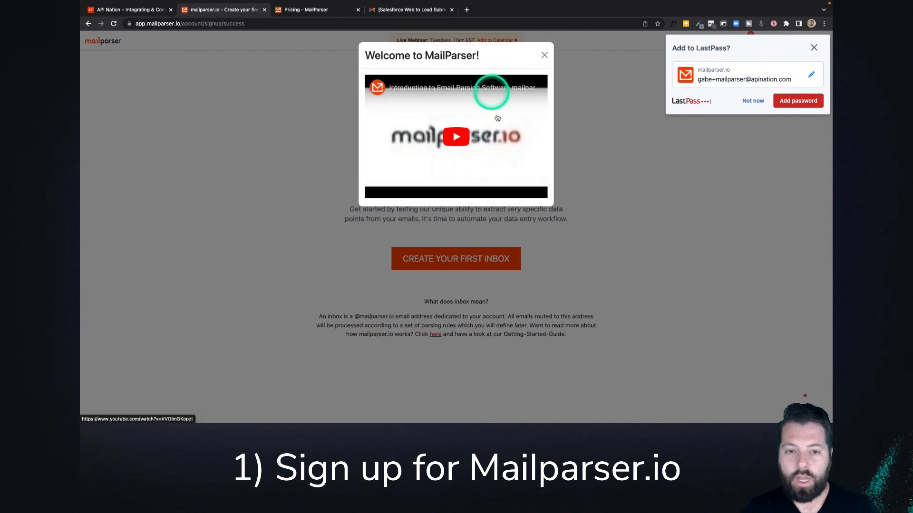
pyautogui.click(814, 48)
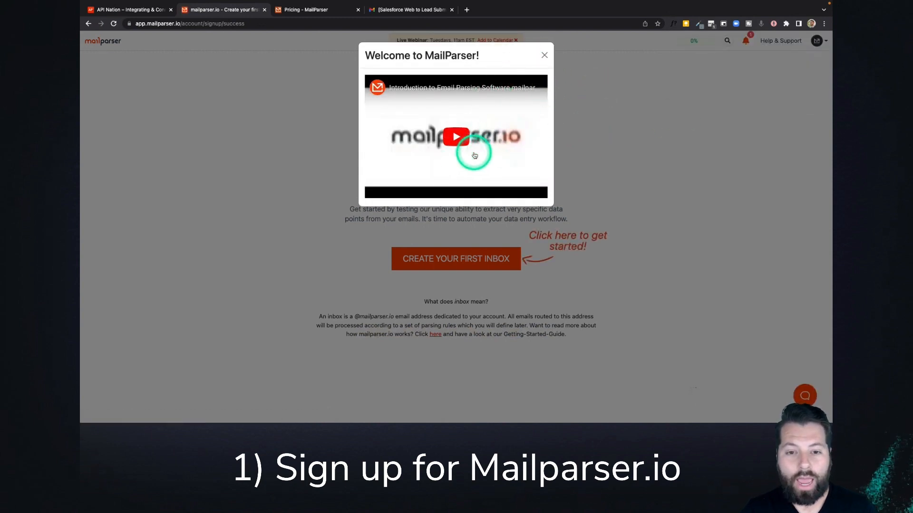
pyautogui.click(544, 56)
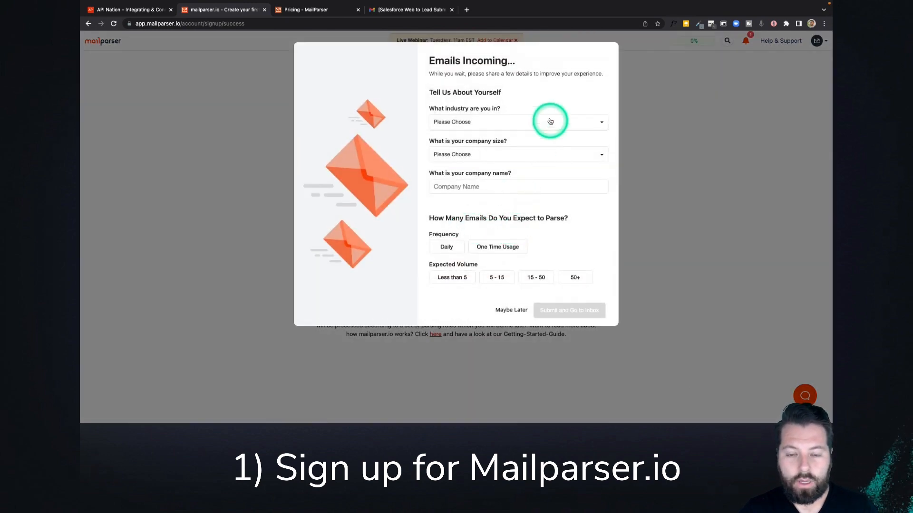
pyautogui.click(521, 311)
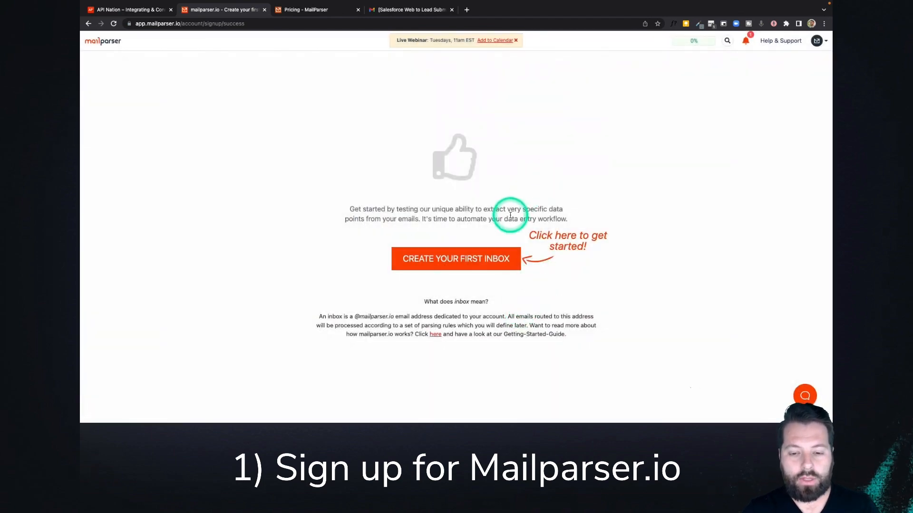
# - Create the first inbox with the name "API Nation Test" and the category None
pyautogui.click(481, 259)
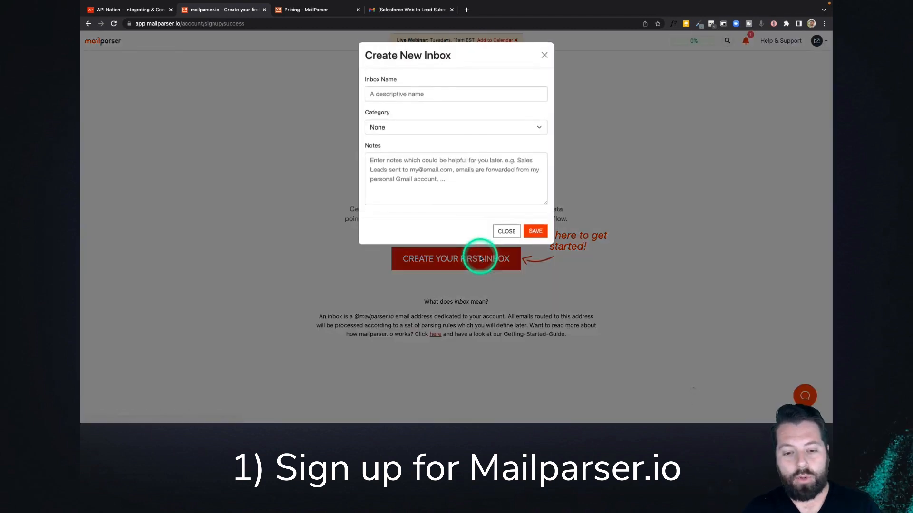
pyautogui.click(429, 94)
pyautogui.write('API')
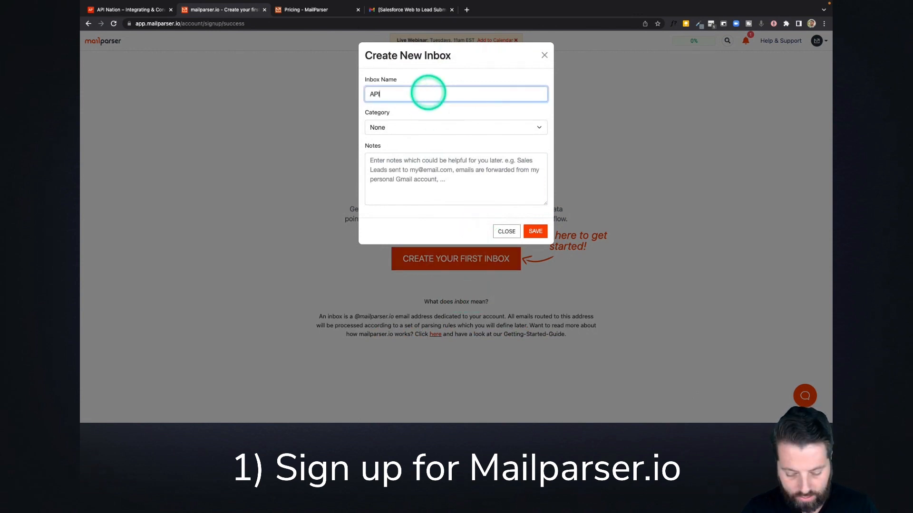
pyautogui.write(' Nation Test')
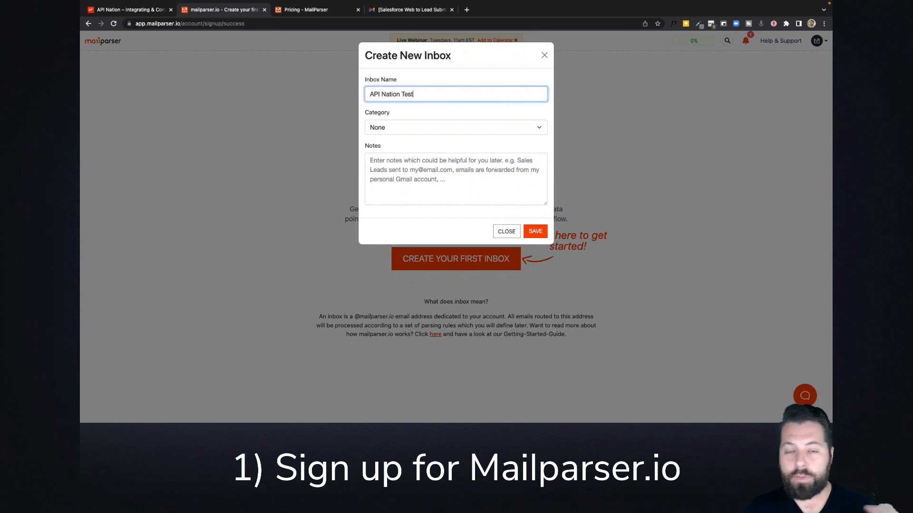
pyautogui.click(539, 129)
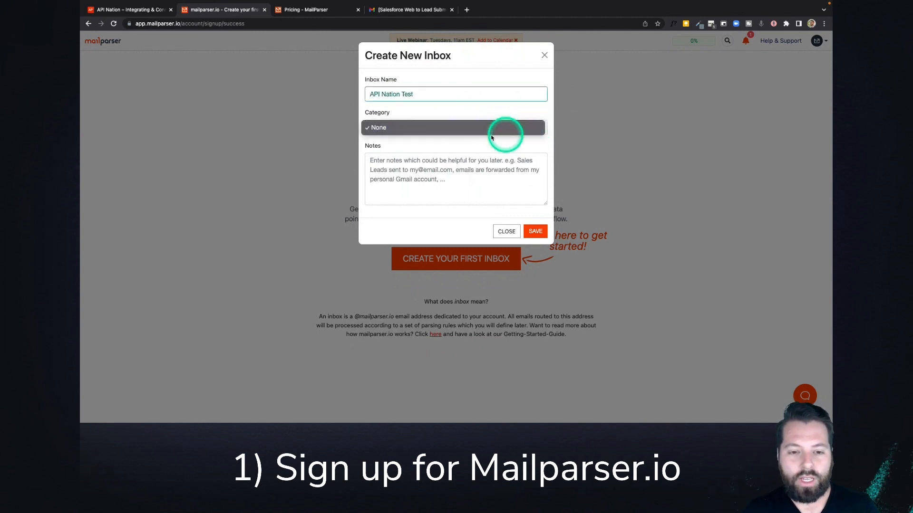
pyautogui.click(498, 148)
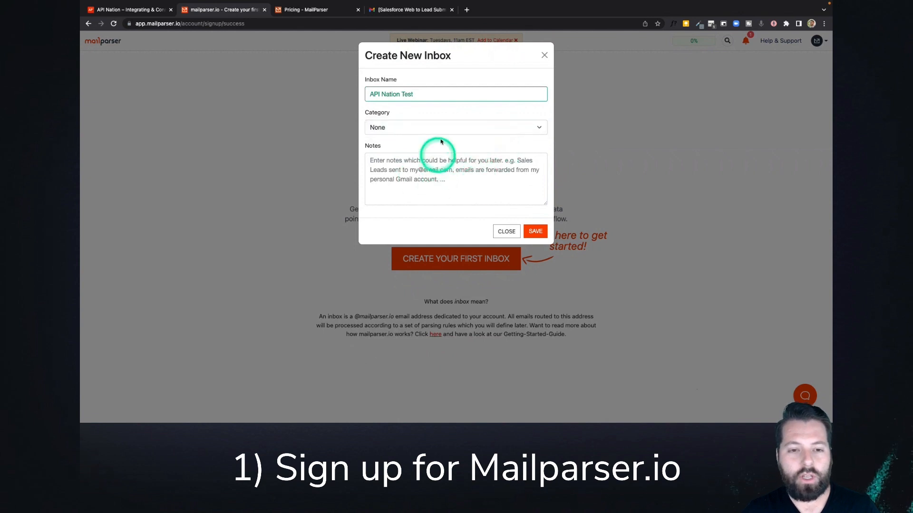
pyautogui.click(540, 232)
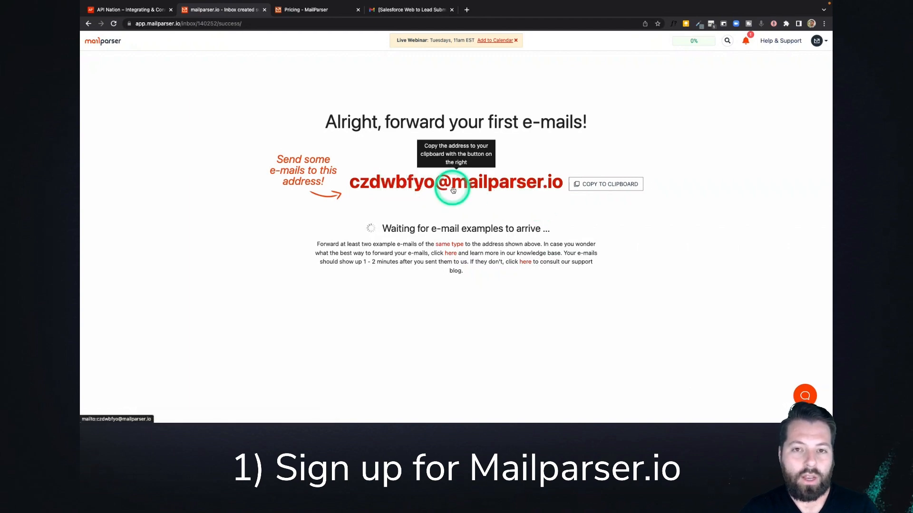
# - Copy the new inbox's e-mail address and, in Gmail, forward the first Partner Form submission to it
pyautogui.click(601, 188)
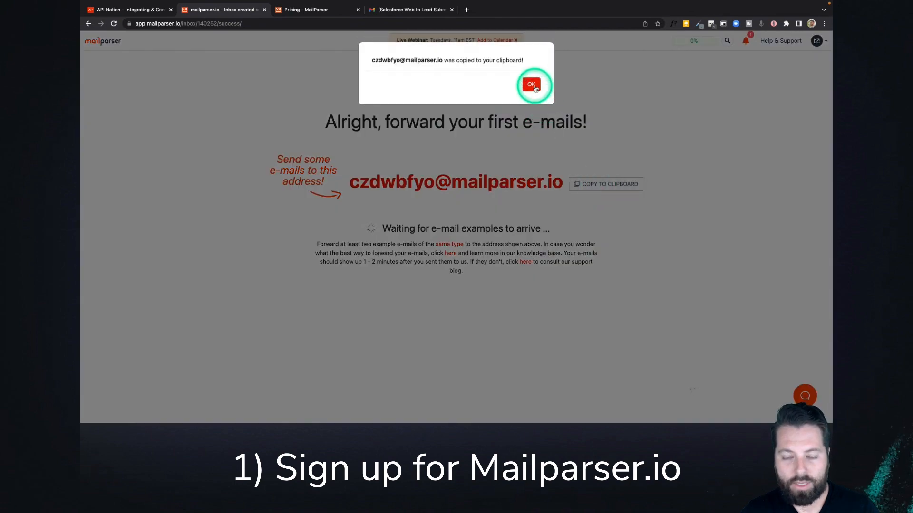
pyautogui.click(532, 87)
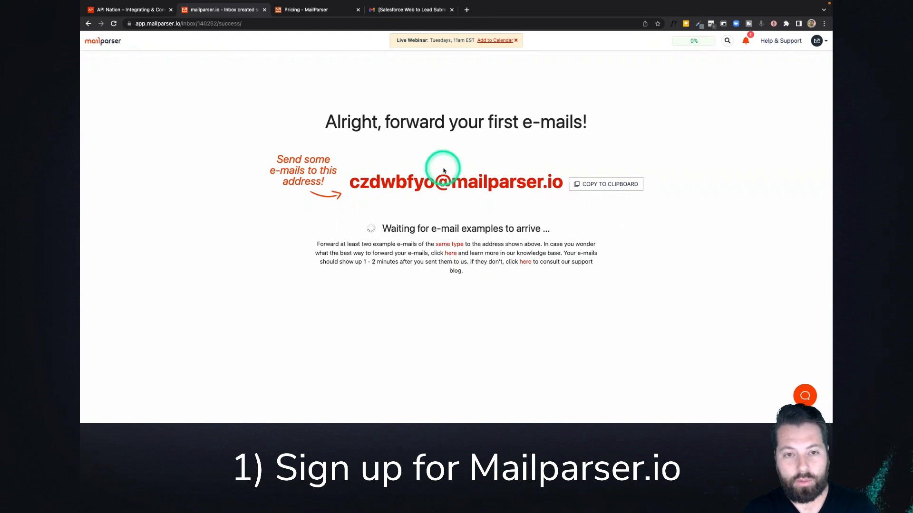
pyautogui.click(420, 10)
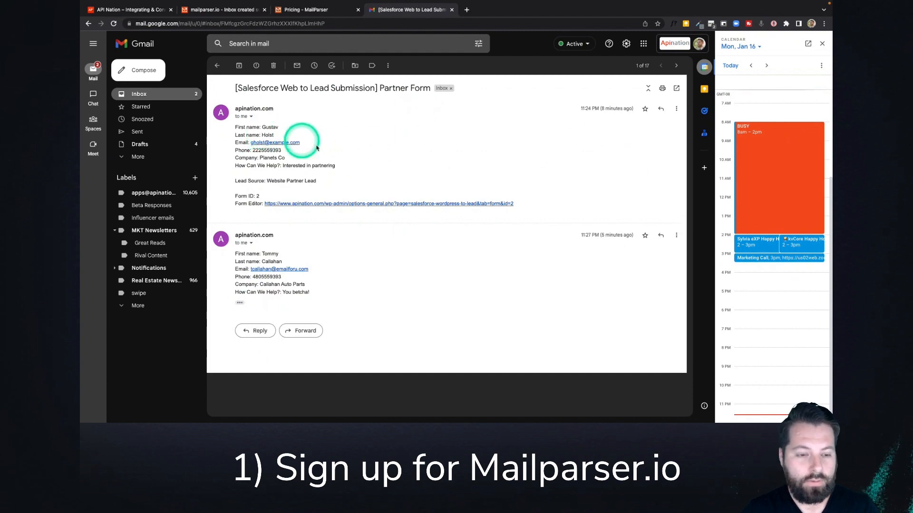
pyautogui.click(677, 108)
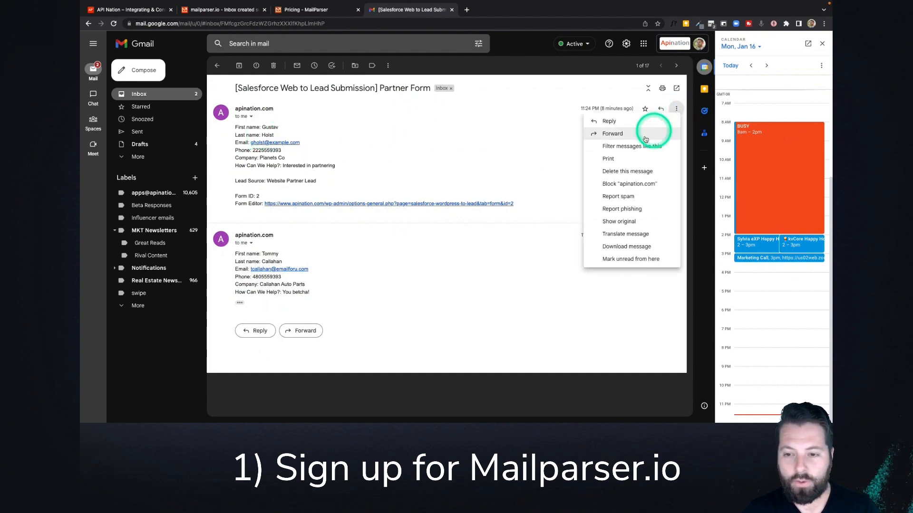
pyautogui.click(645, 138)
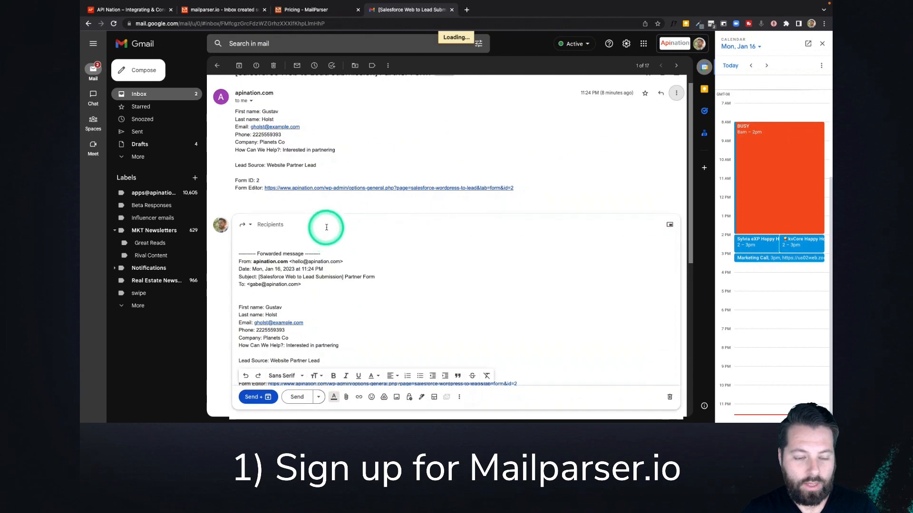
pyautogui.hotkey('ctrl', 'v')
pyautogui.click(251, 397)
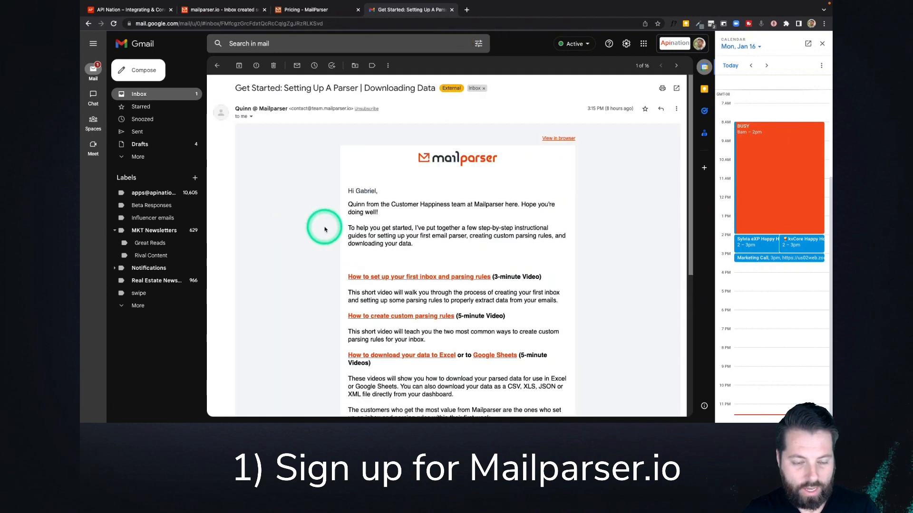
# - Return to the Partner Form conversation and forward its second submission to the copied Mailparser inbox address
pyautogui.click(223, 69)
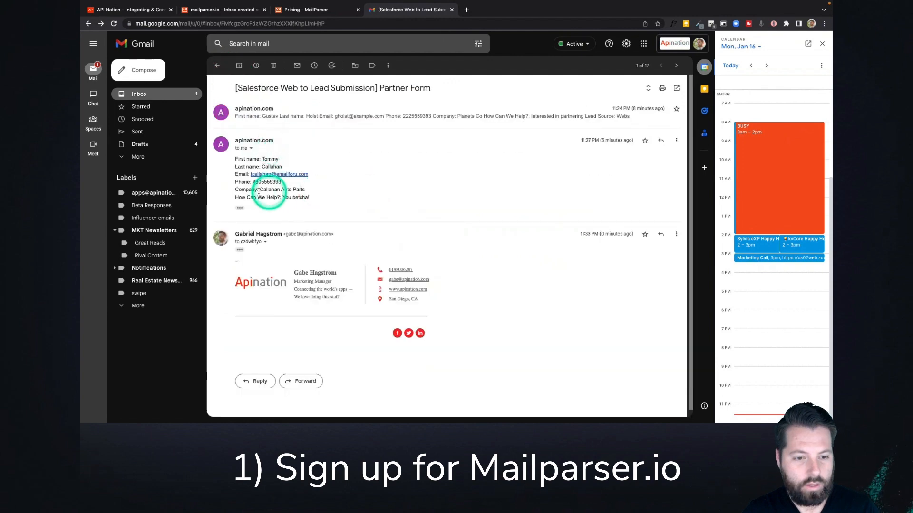
pyautogui.click(676, 142)
pyautogui.click(647, 163)
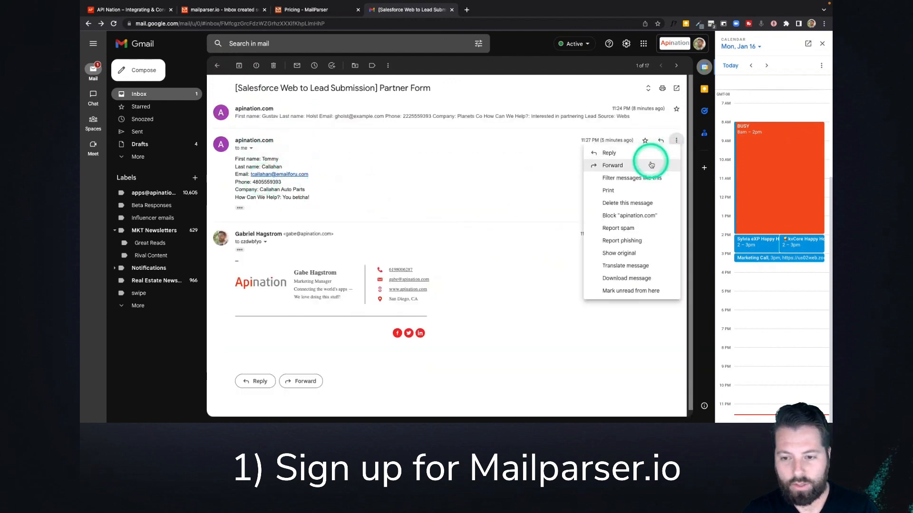
pyautogui.click(319, 243)
pyautogui.hotkey('ctrl', 'v')
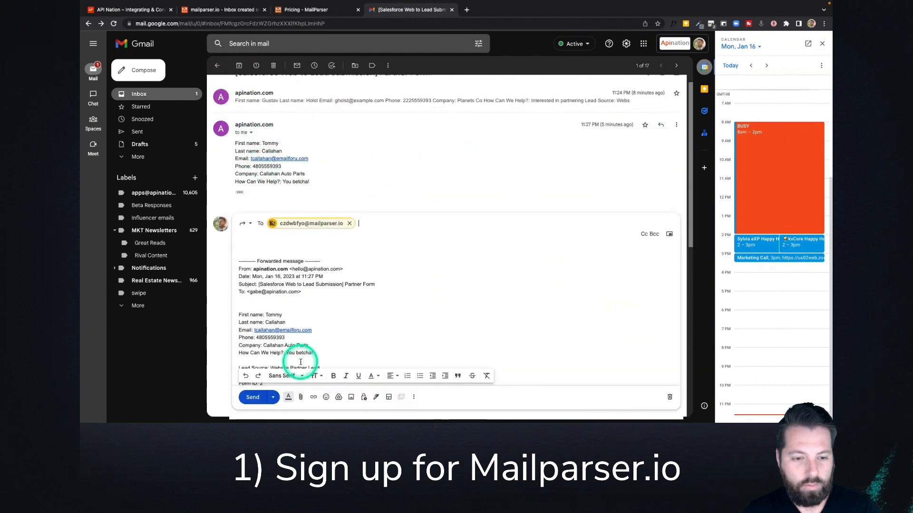
pyautogui.click(254, 397)
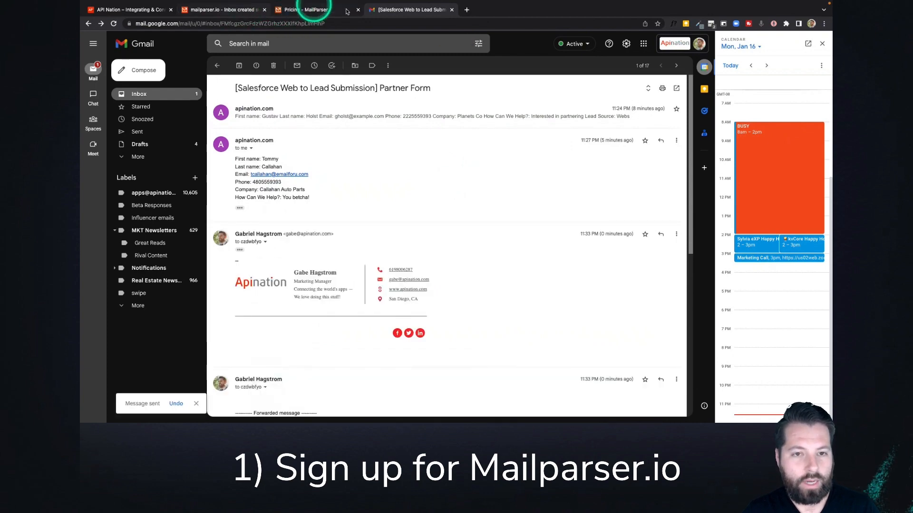
# - Back in Mailparser, create parsing rules for the e-mail body using the Default Category and the Default Template
pyautogui.click(220, 10)
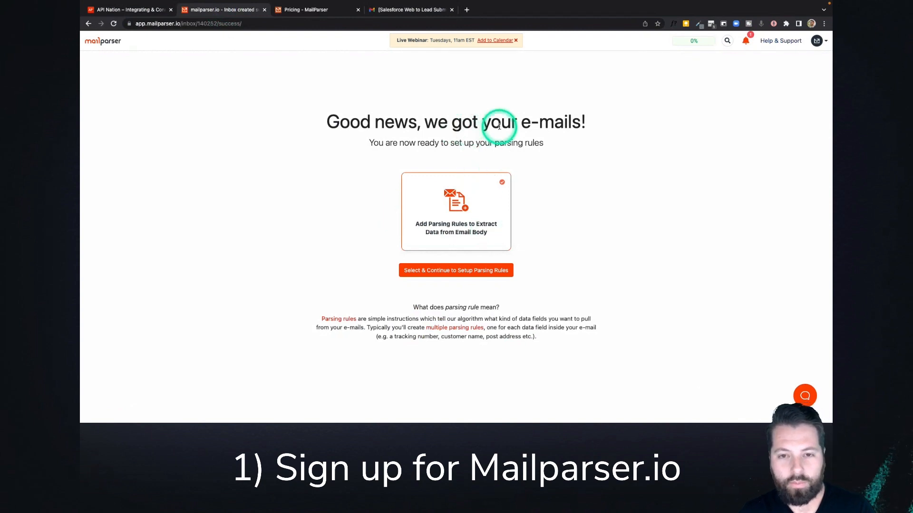
pyautogui.click(463, 271)
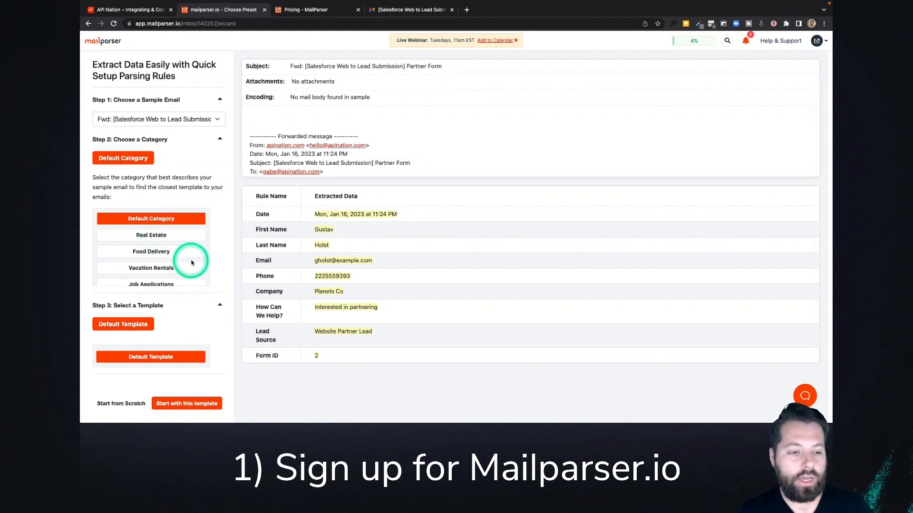
pyautogui.scroll(-3, 175, 264)
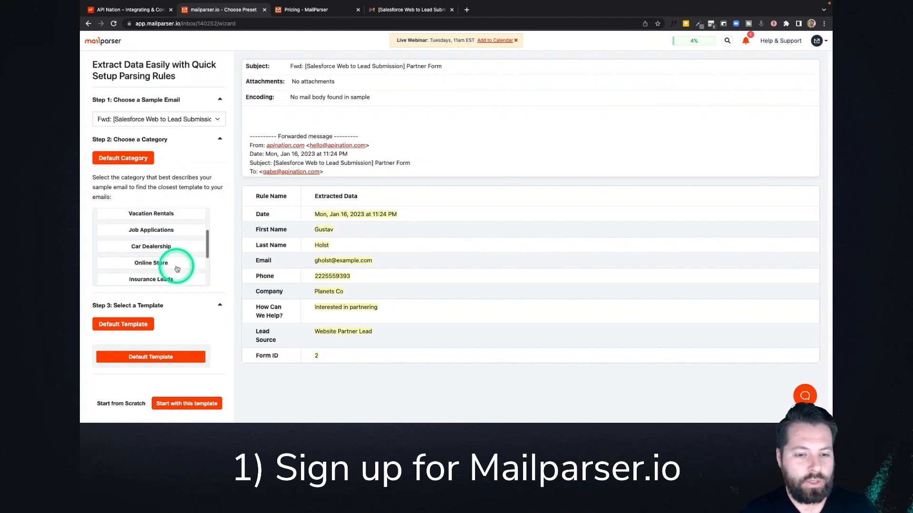
pyautogui.scroll(-2, 177, 269)
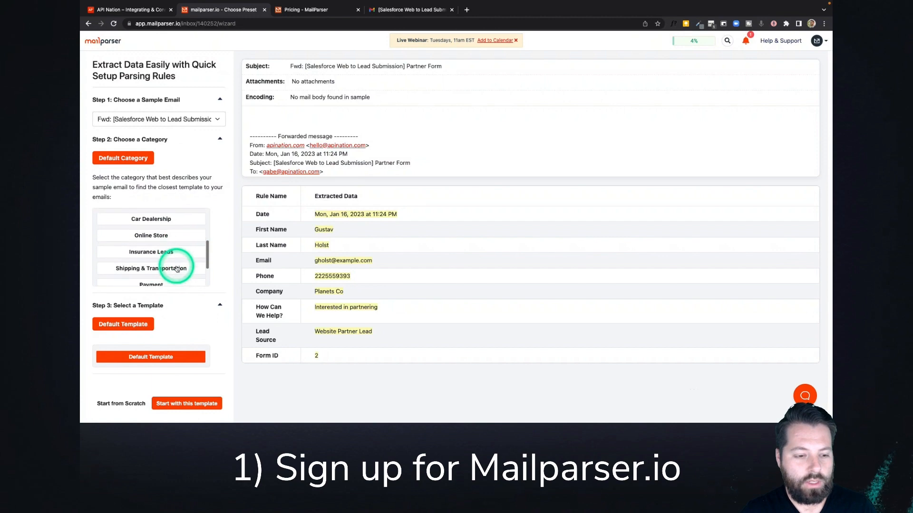
pyautogui.click(138, 324)
pyautogui.click(142, 358)
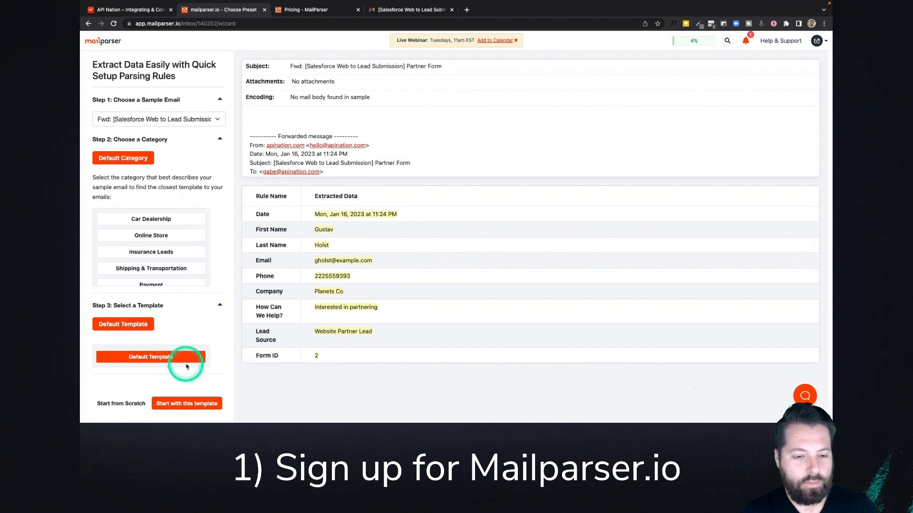
pyautogui.click(190, 404)
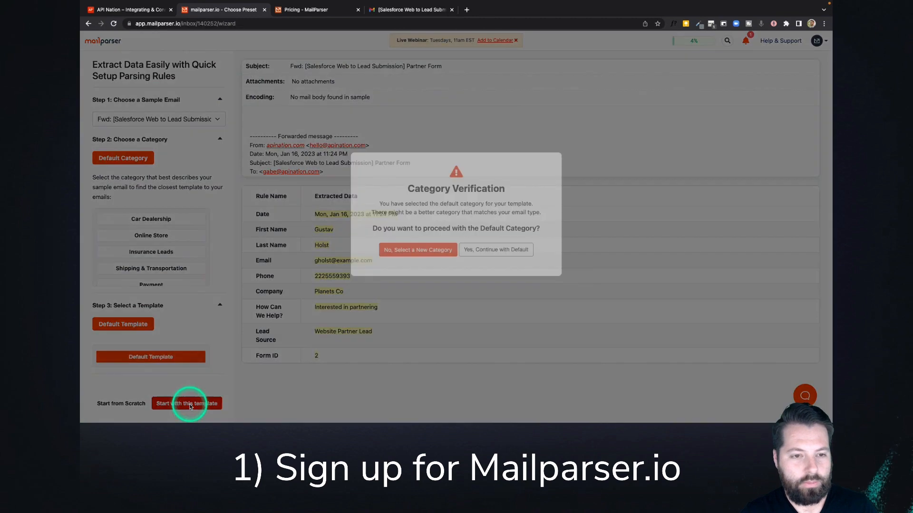
pyautogui.click(475, 264)
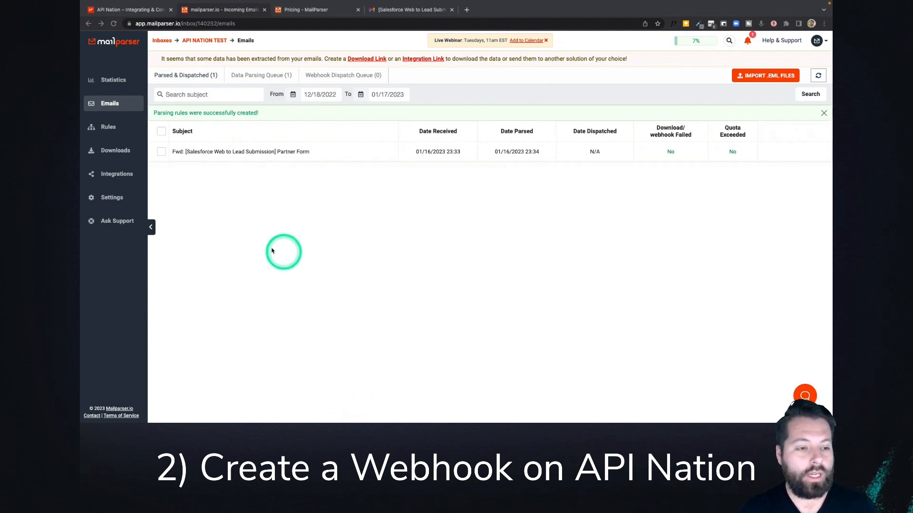
# - Start a new integration for the API Nation Test inbox and verify the account's e-mail address through the confirmation message in Gmail
pyautogui.click(116, 175)
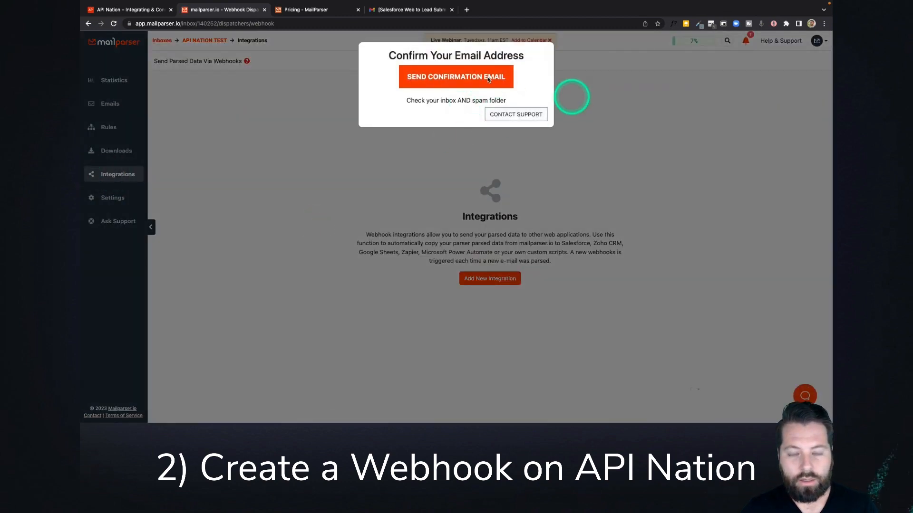
pyautogui.click(574, 79)
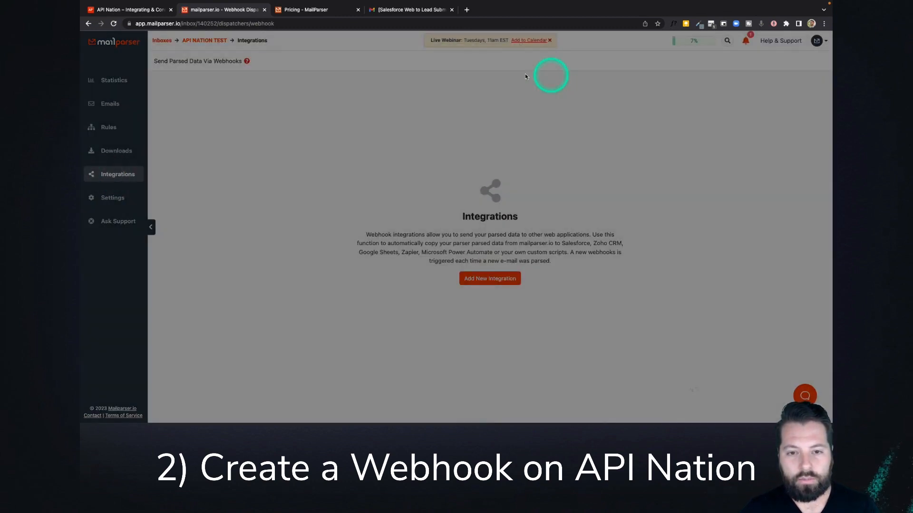
pyautogui.click(493, 279)
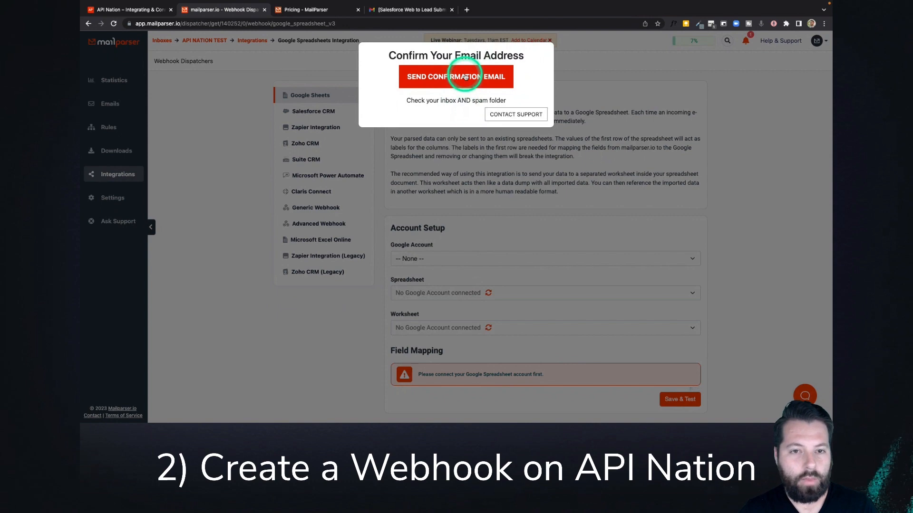
pyautogui.click(466, 77)
pyautogui.click(412, 9)
pyautogui.click(437, 266)
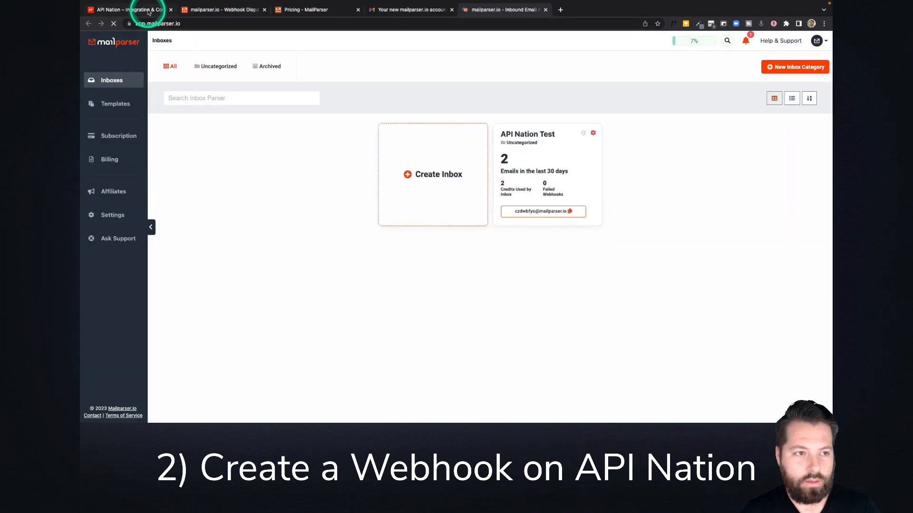
# - Set up a Generic Webhook integration for the API Nation Test inbox in Mailparser and name it API Nation
pyautogui.click(148, 10)
pyautogui.click(223, 9)
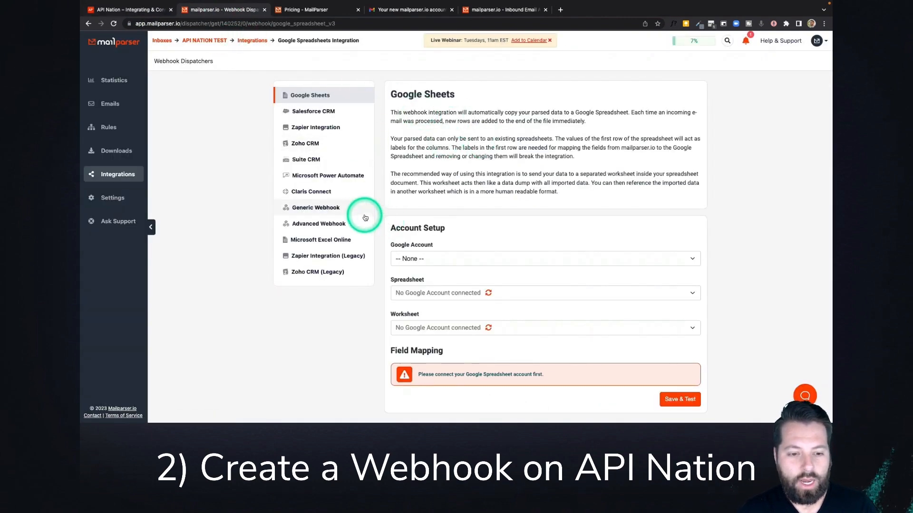
pyautogui.click(314, 209)
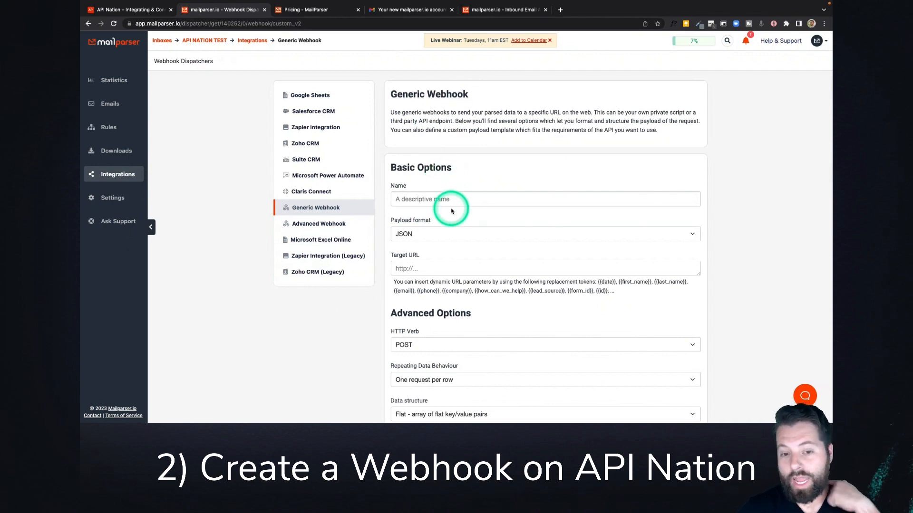
pyautogui.click(433, 200)
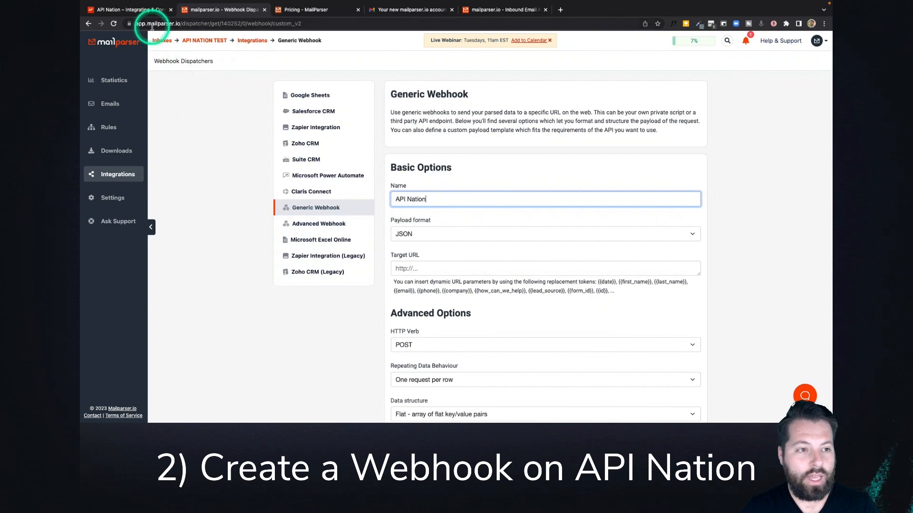
# - Switch to API Nation, sign in, search all applications for "web" and open the Webhooks app
pyautogui.click(143, 10)
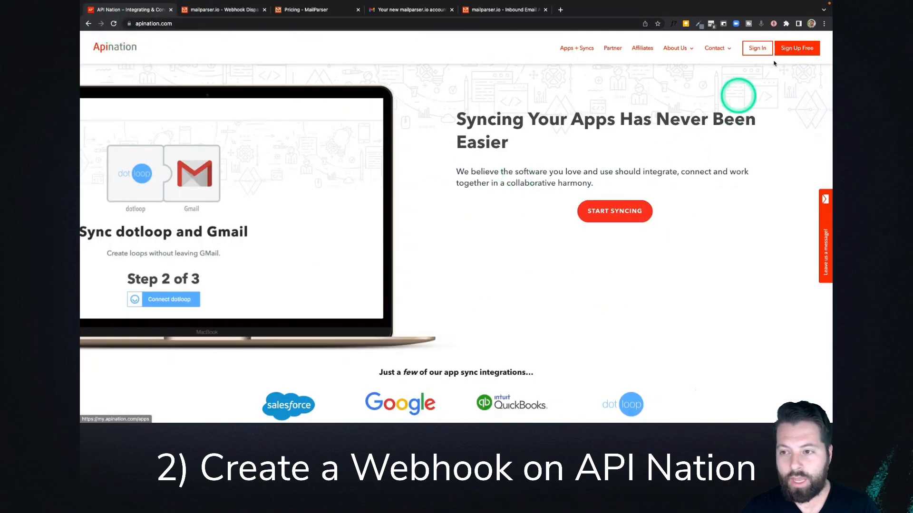
pyautogui.click(763, 49)
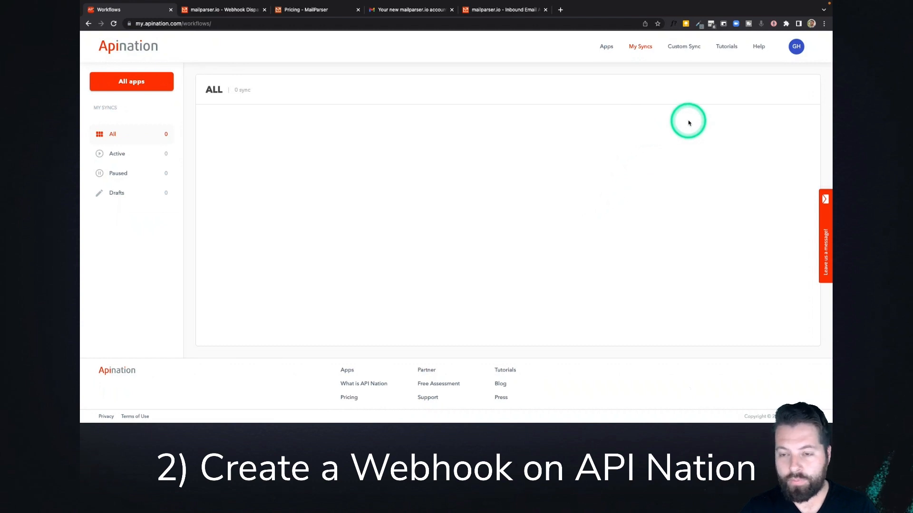
pyautogui.click(608, 48)
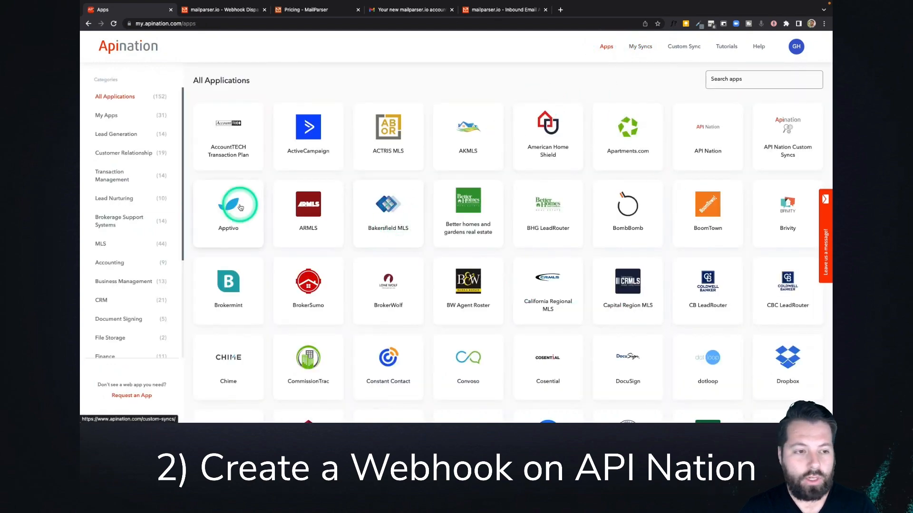
pyautogui.click(727, 79)
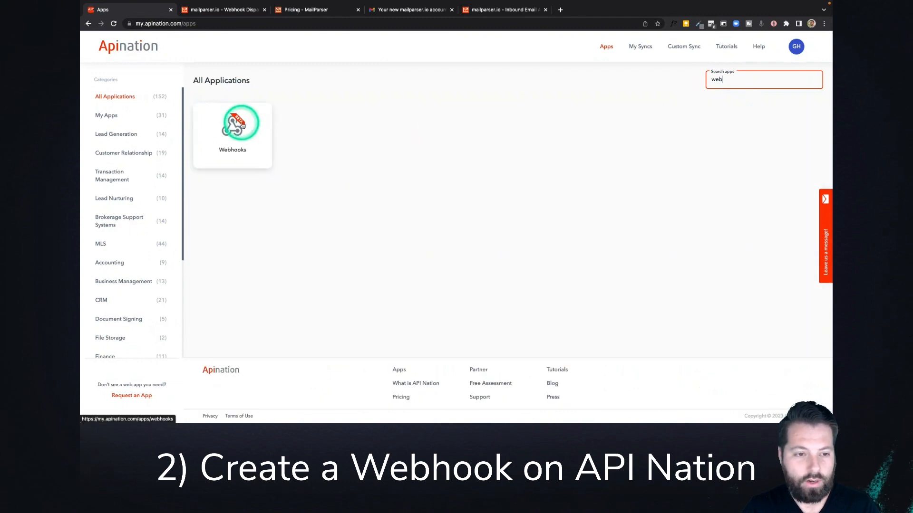
pyautogui.click(240, 125)
# - Look through the apps that can be synced with Webhooks, from ActiveCampaign to the end of the list
pyautogui.click(391, 197)
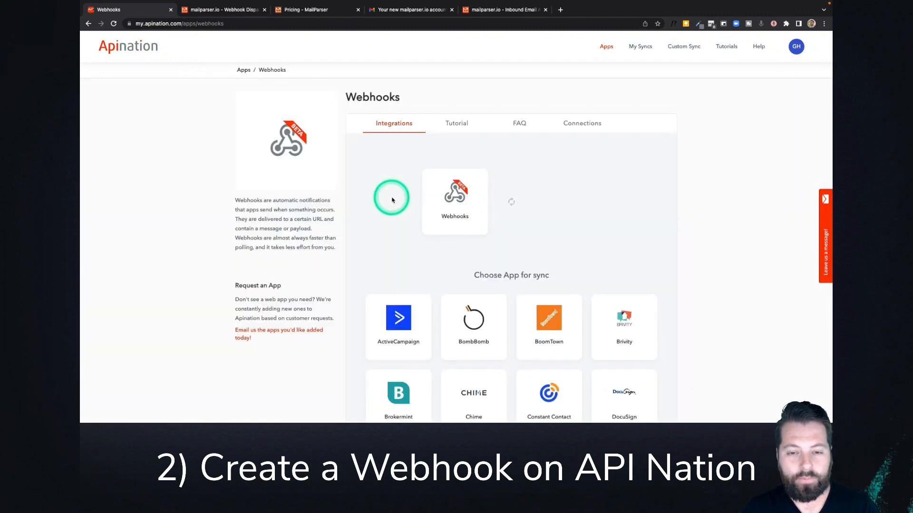
pyautogui.click(469, 202)
pyautogui.click(532, 178)
pyautogui.scroll(-1, 532, 178)
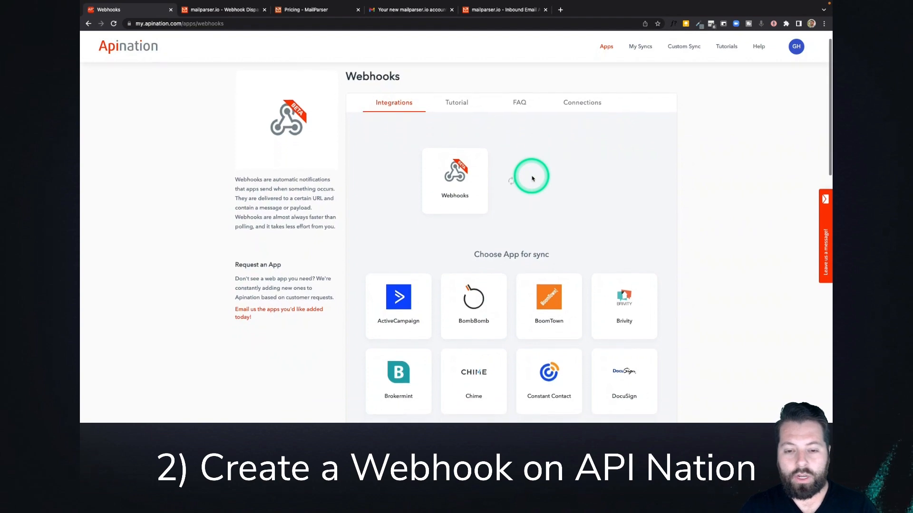
pyautogui.scroll(-1, 533, 178)
pyautogui.click(577, 80)
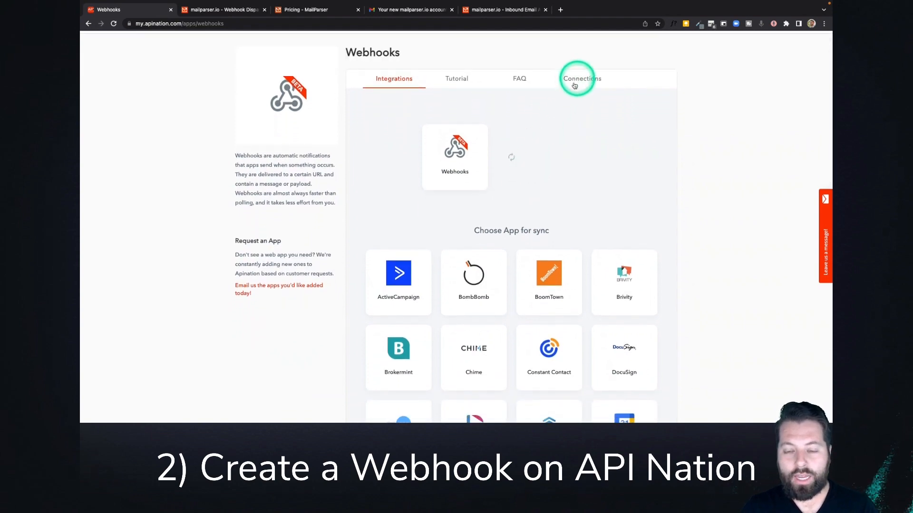
pyautogui.scroll(-5, 540, 143)
pyautogui.click(543, 144)
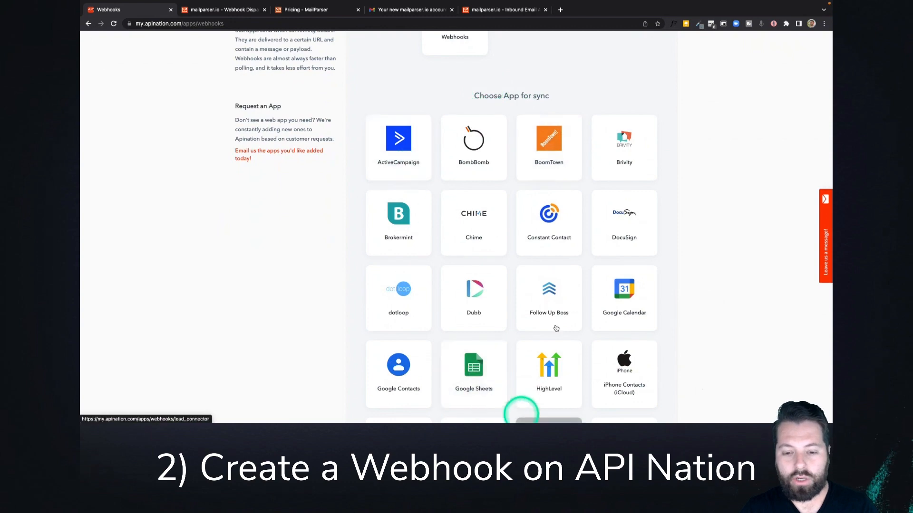
pyautogui.scroll(-7, 542, 219)
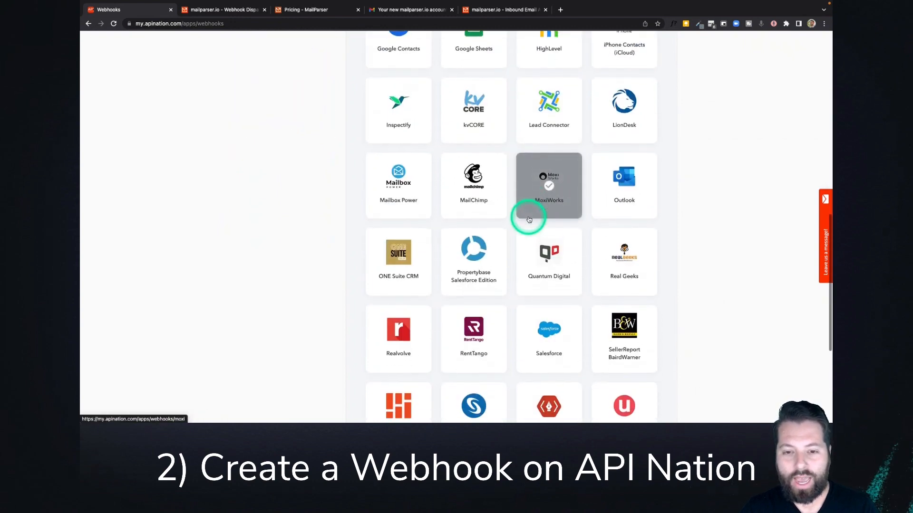
pyautogui.scroll(-4, 529, 220)
pyautogui.scroll(7, 529, 220)
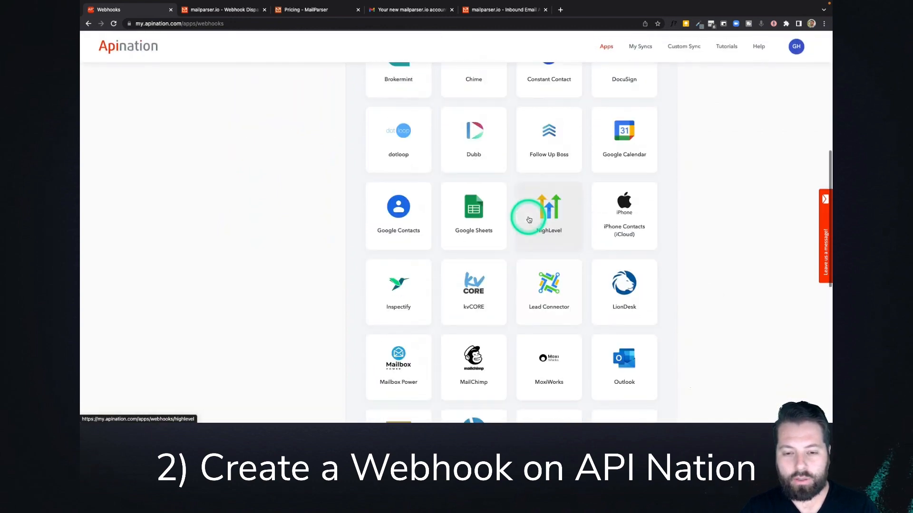
pyautogui.scroll(7, 529, 219)
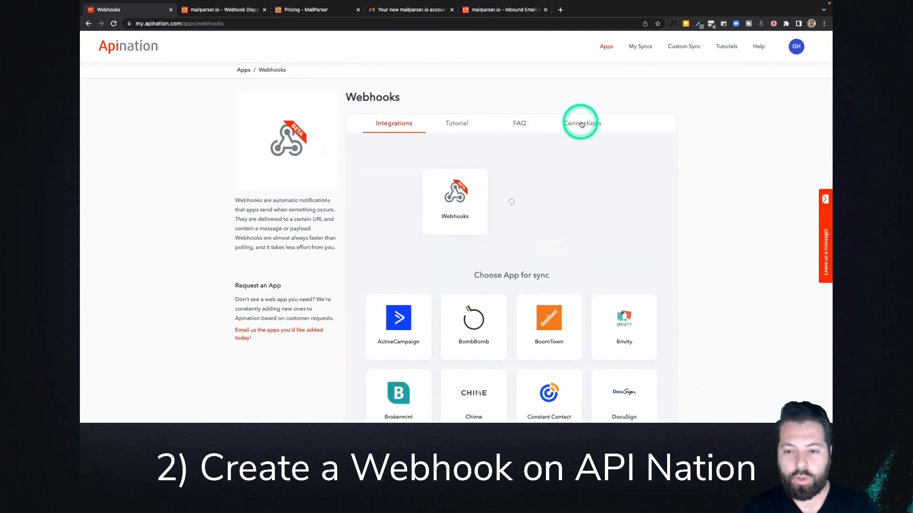
# - Add an inbound webhook connection labelled Mailparser, generate it and copy its webhook URL
pyautogui.click(581, 124)
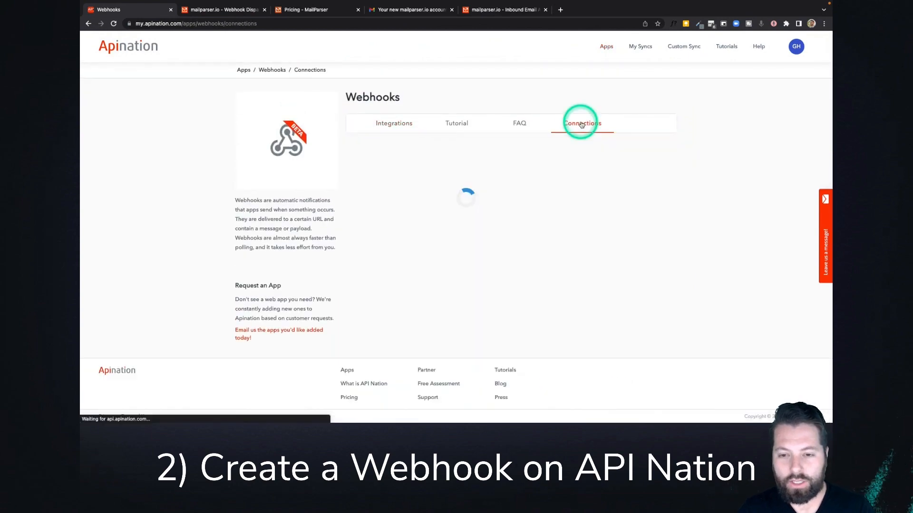
pyautogui.click(651, 148)
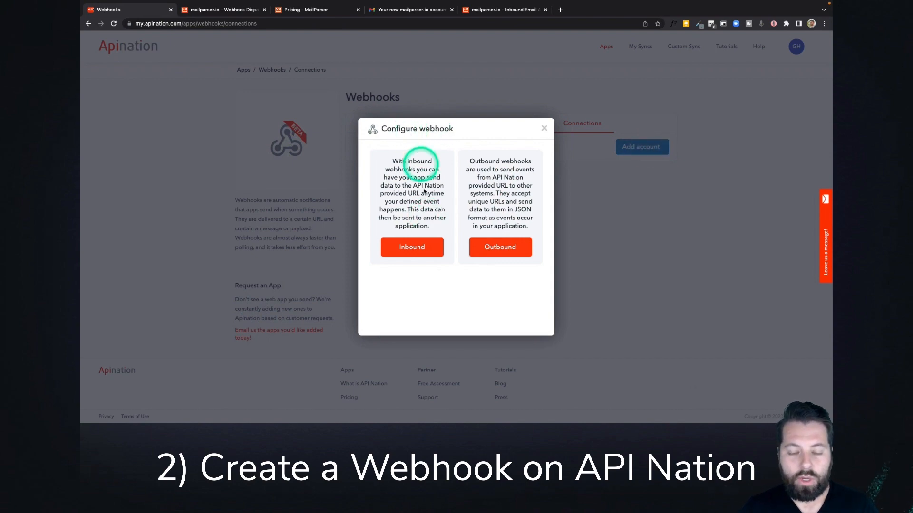
pyautogui.click(423, 248)
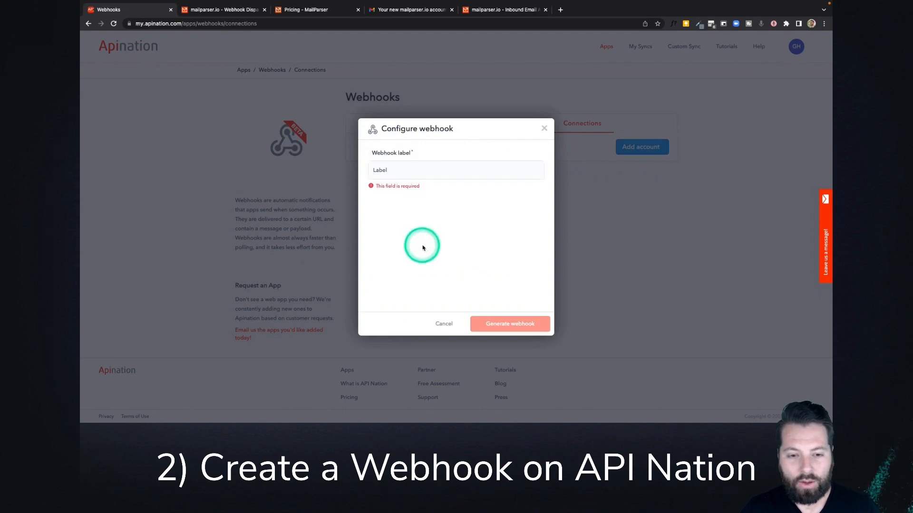
pyautogui.click(405, 169)
pyautogui.write('Mailparser')
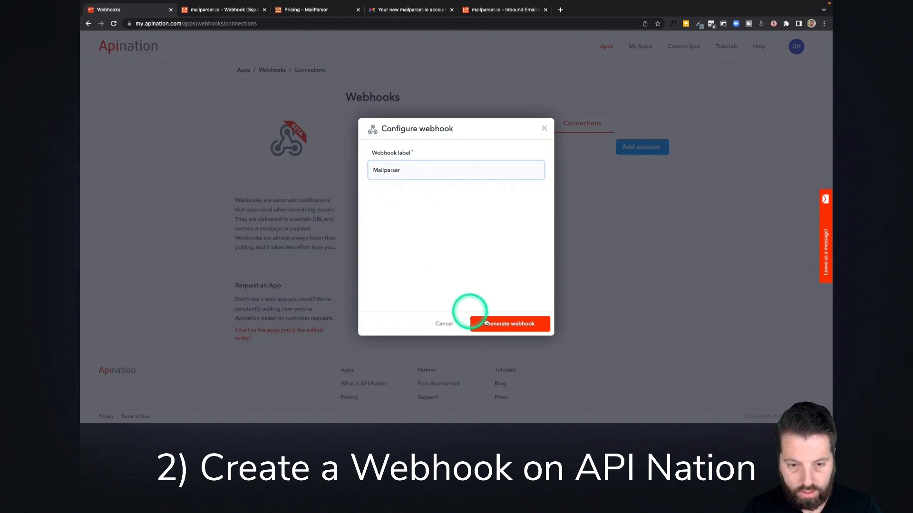
pyautogui.click(493, 326)
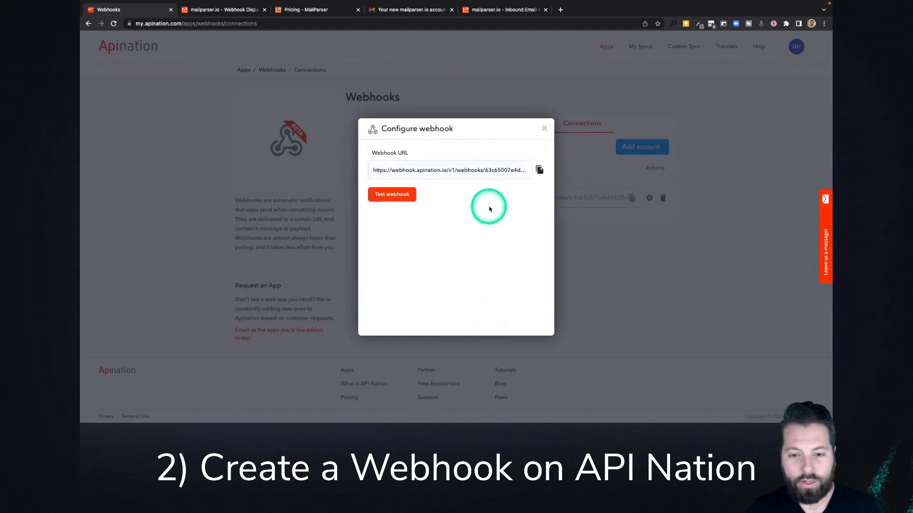
pyautogui.click(539, 175)
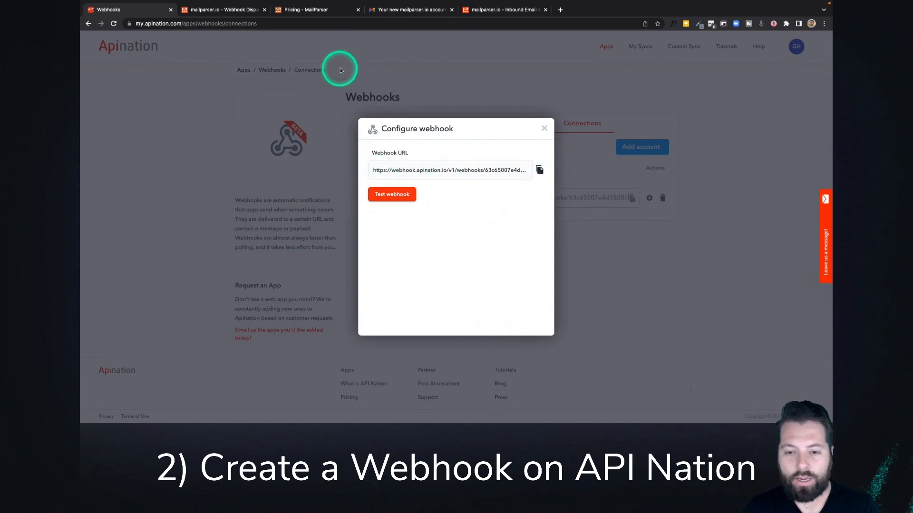
# - Return to Mailparser, paste the copied webhook URL as the Generic Webhook's target URL, keep the default options, and save and test the integration
pyautogui.click(219, 11)
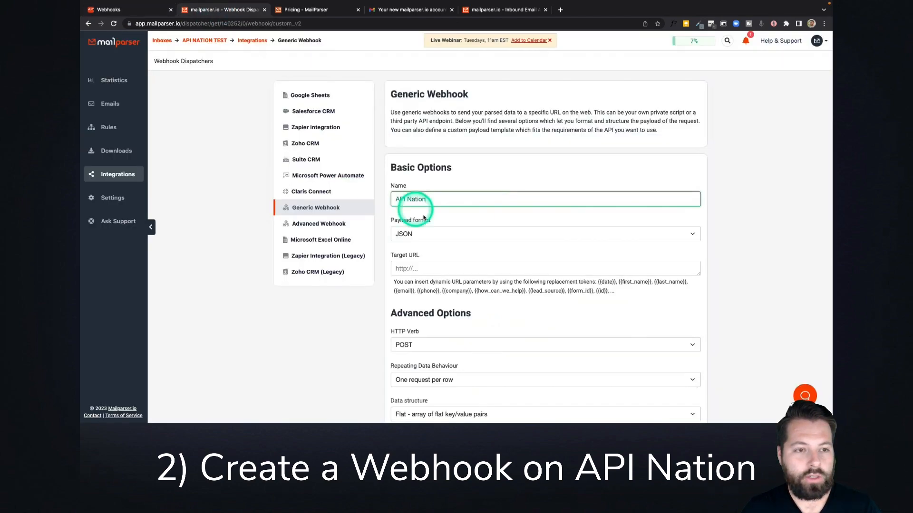
pyautogui.click(429, 266)
pyautogui.press('super+v')
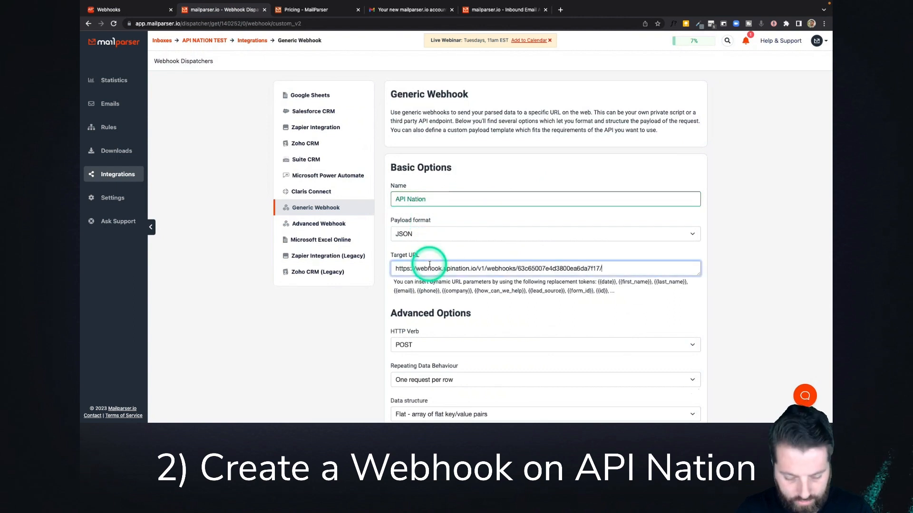
pyautogui.scroll(-3, 373, 339)
pyautogui.scroll(-1, 375, 338)
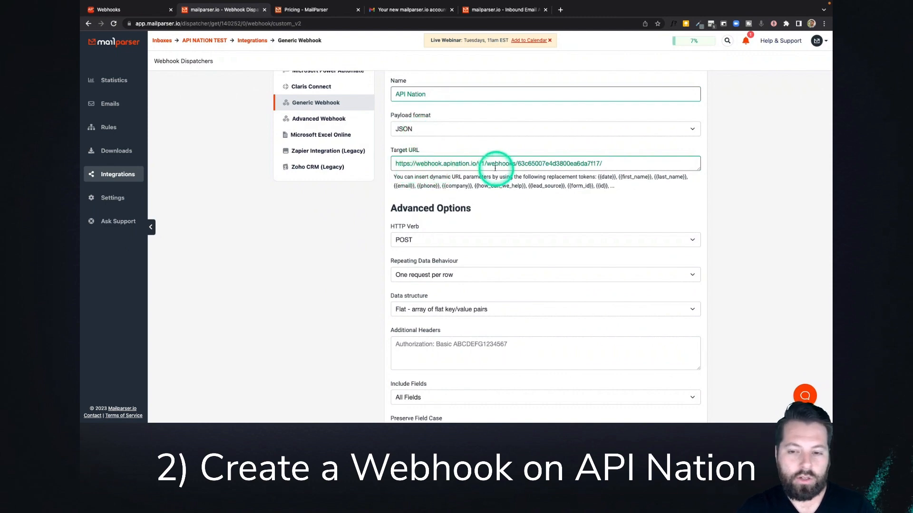
pyautogui.scroll(-2, 544, 218)
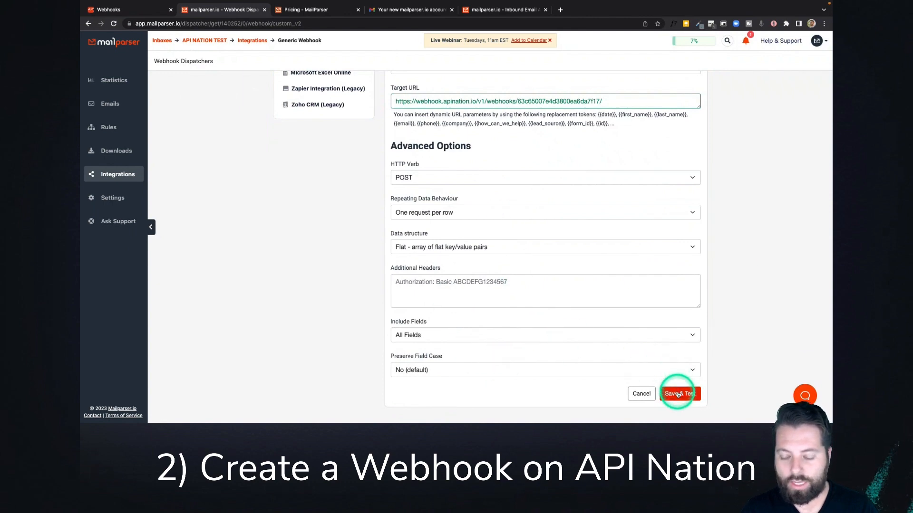
pyautogui.click(678, 394)
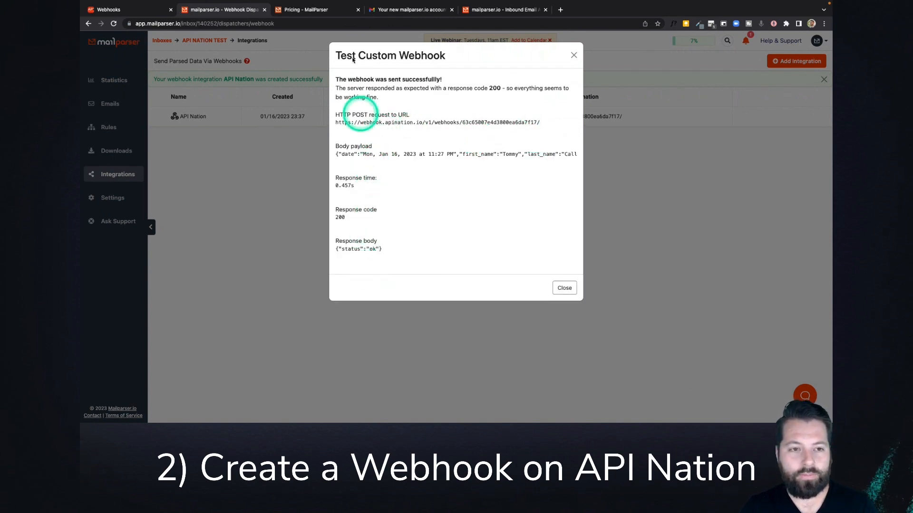
# - Back in API Nation, test the Mailparser webhook to load the sent JSON data and finish its configuration
pyautogui.click(138, 9)
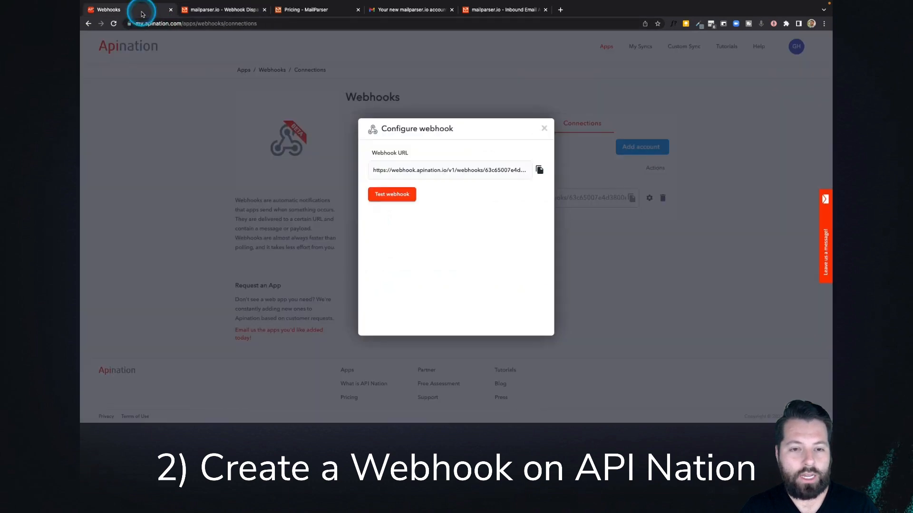
pyautogui.click(397, 197)
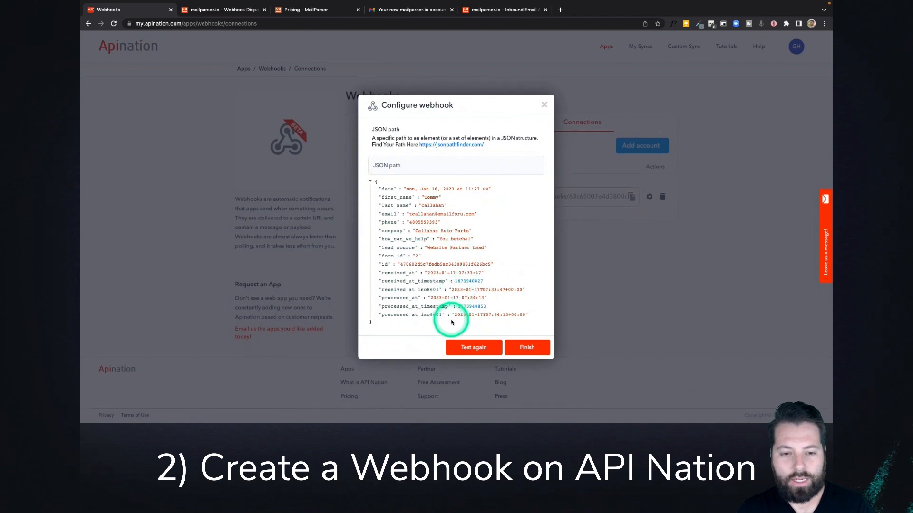
pyautogui.click(526, 349)
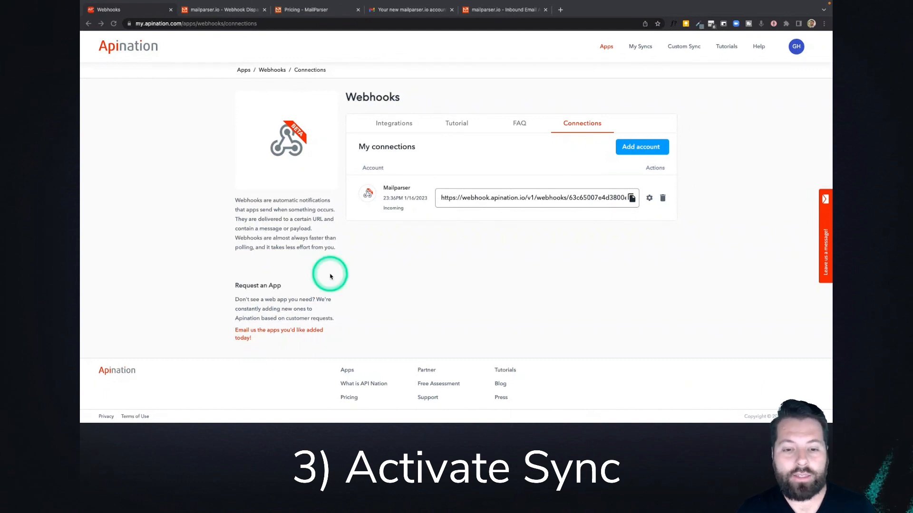
# - Open the Webhooks integrations with Google Contacts and Google Sheets, each in its own new browser tab
pyautogui.click(388, 125)
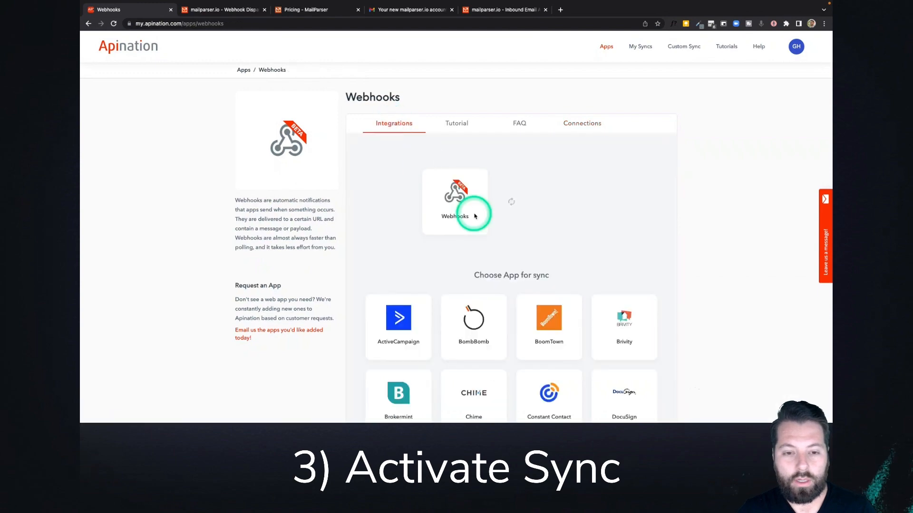
pyautogui.scroll(-7, 559, 269)
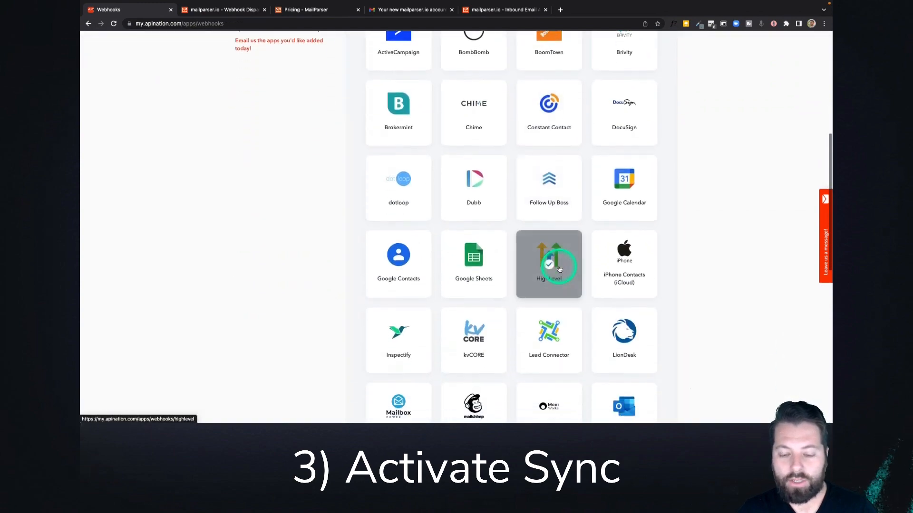
pyautogui.keyDown('super'); pyautogui.click(416, 243); pyautogui.keyUp('super')
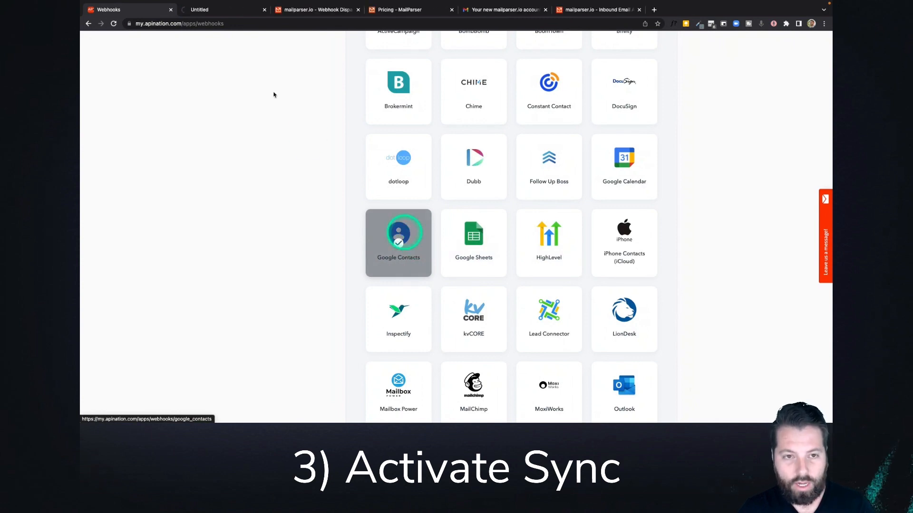
pyautogui.keyDown('super'); pyautogui.click(474, 251); pyautogui.keyUp('super')
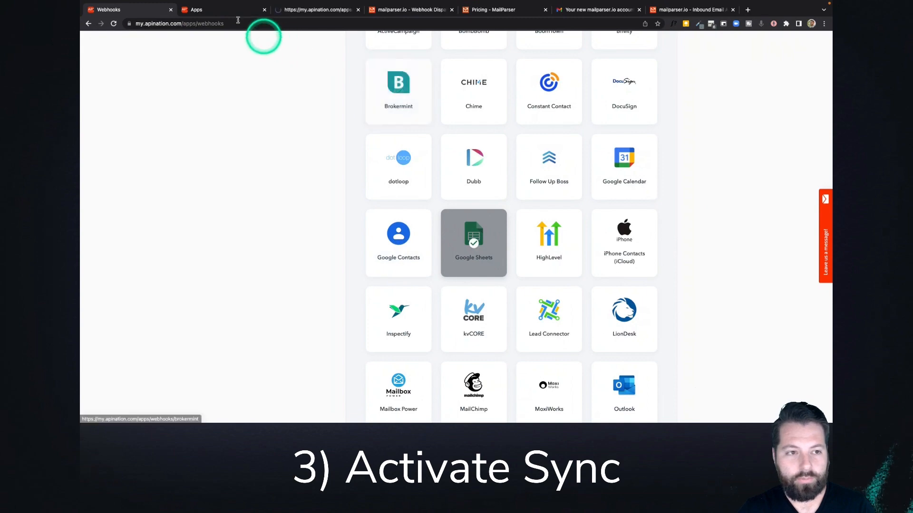
# - In the Google Contacts integration, start activating the "Webhook Created or Updated Google Contacts people" sync
pyautogui.click(225, 13)
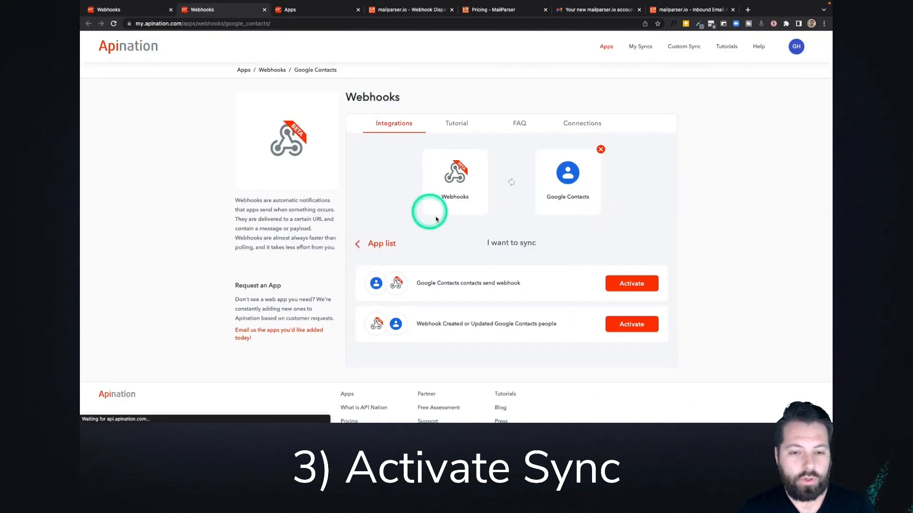
pyautogui.scroll(-1, 491, 294)
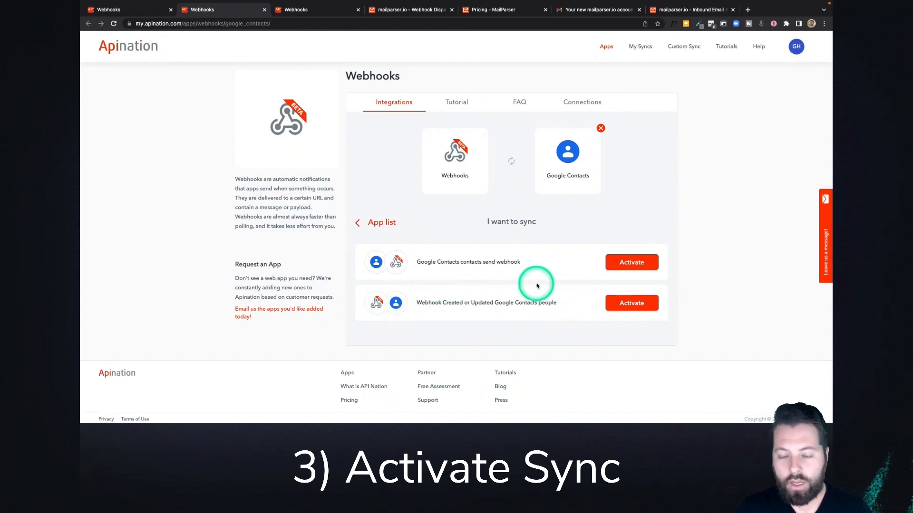
pyautogui.click(631, 303)
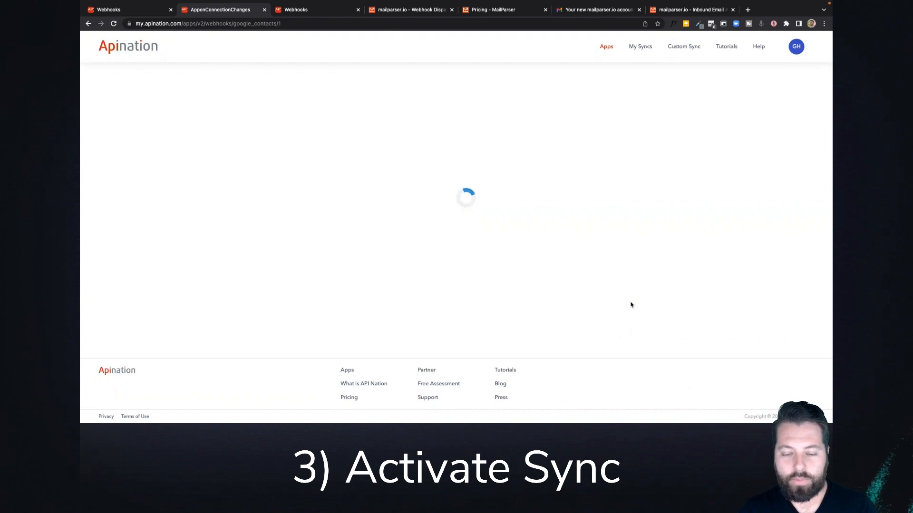
# - Select the Mailparser webhook connection and the first listed Google Contacts account for the sync
pyautogui.click(617, 210)
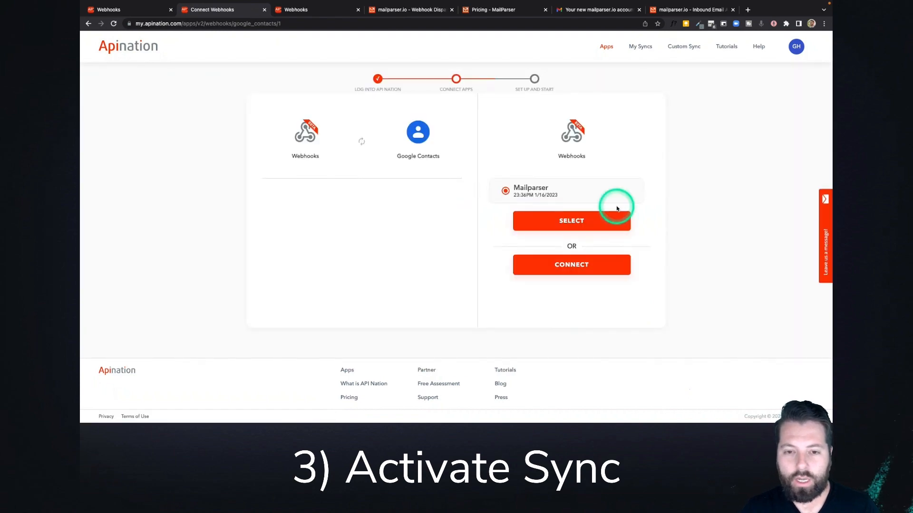
pyautogui.click(573, 221)
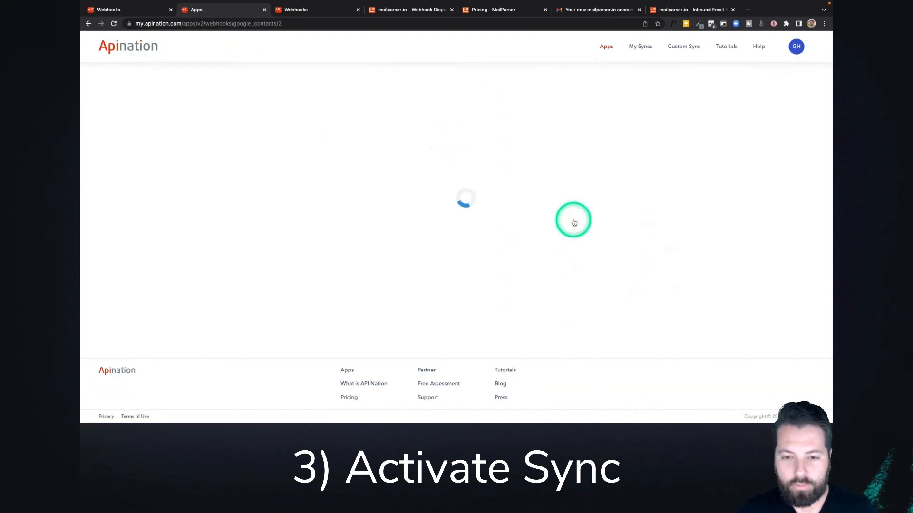
pyautogui.click(571, 132)
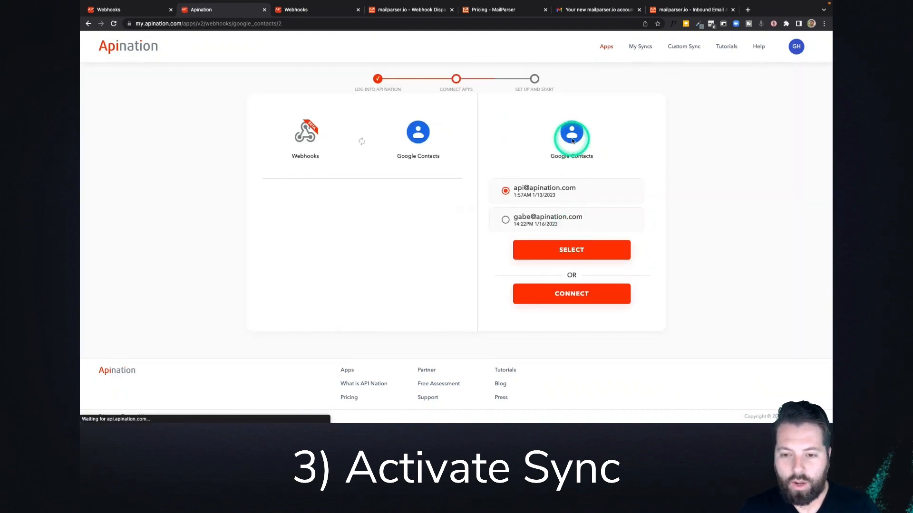
pyautogui.click(536, 189)
pyautogui.click(588, 253)
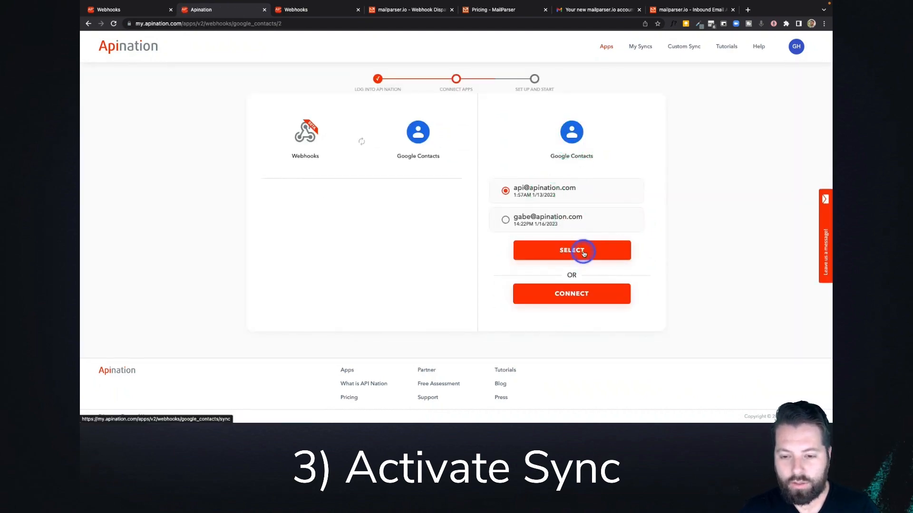
pyautogui.click(585, 253)
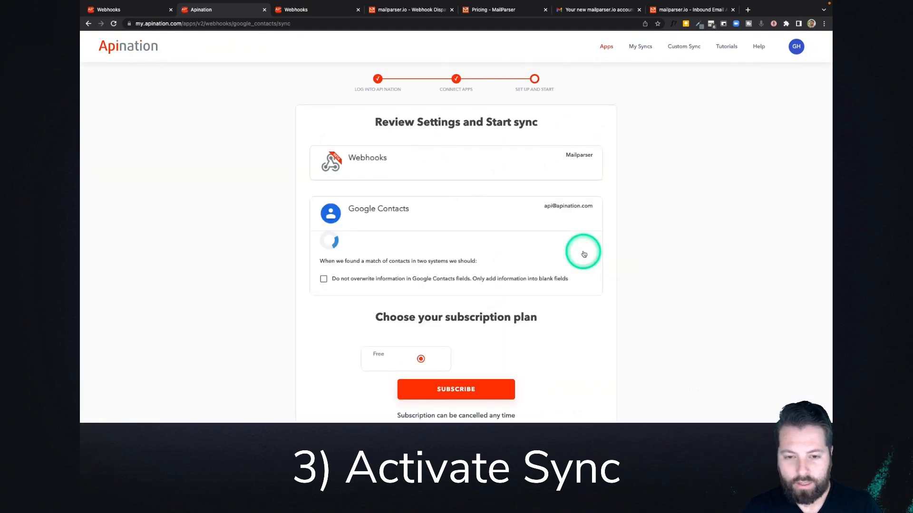
# - Create a new Google Contacts folder named Mailparser.io for the sync and subscribe with the Free plan
pyautogui.scroll(-2, 429, 240)
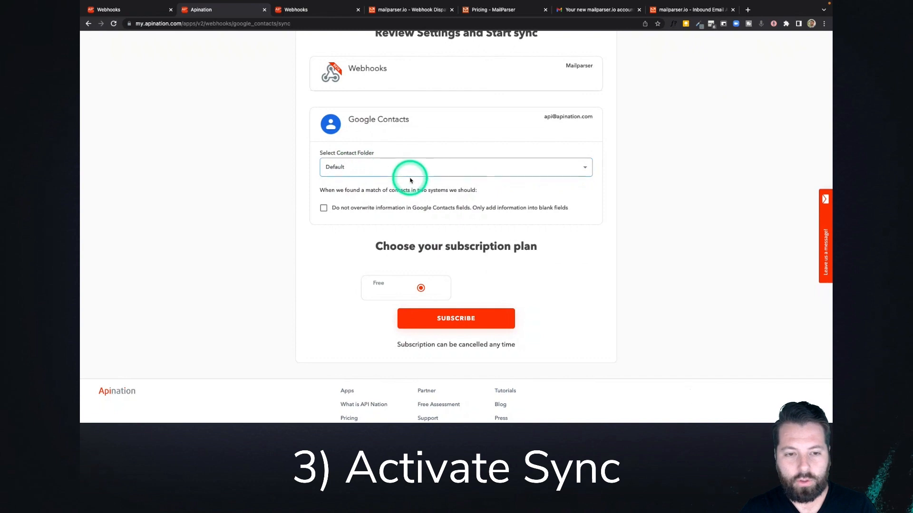
pyautogui.click(481, 170)
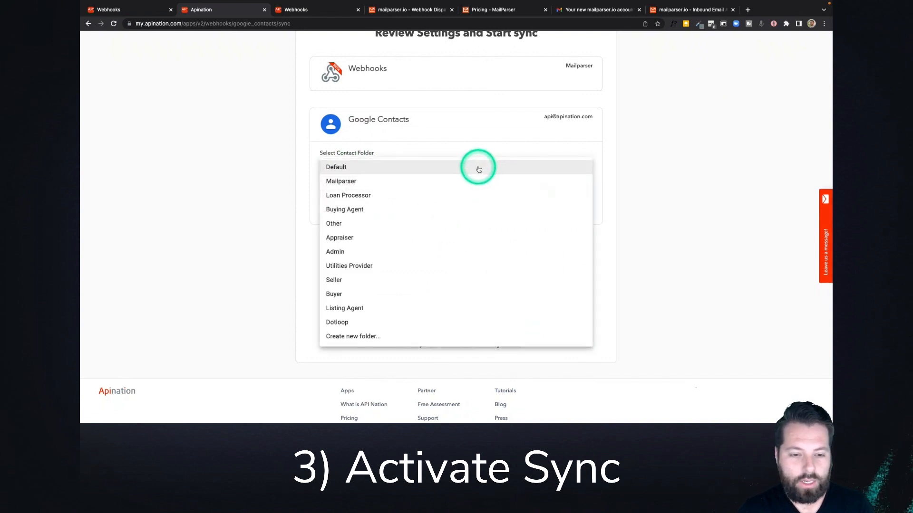
pyautogui.click(367, 336)
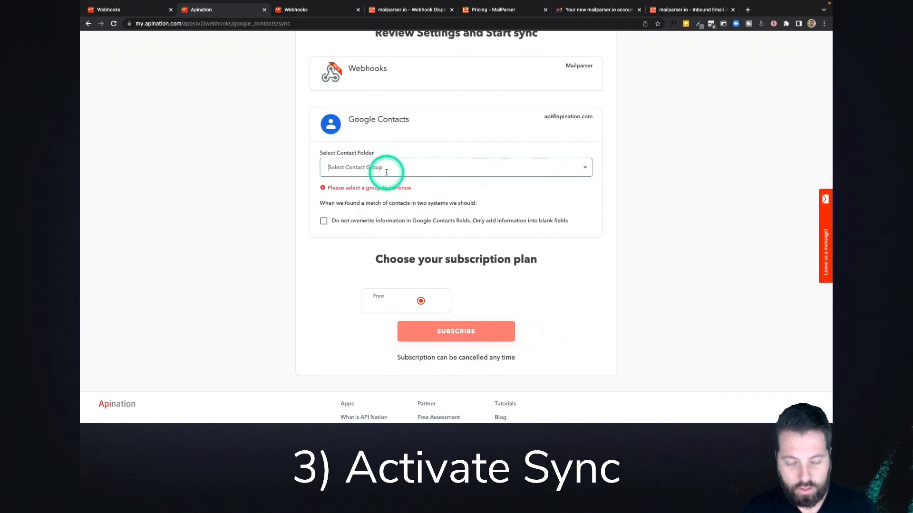
pyautogui.write('Mailparser.io')
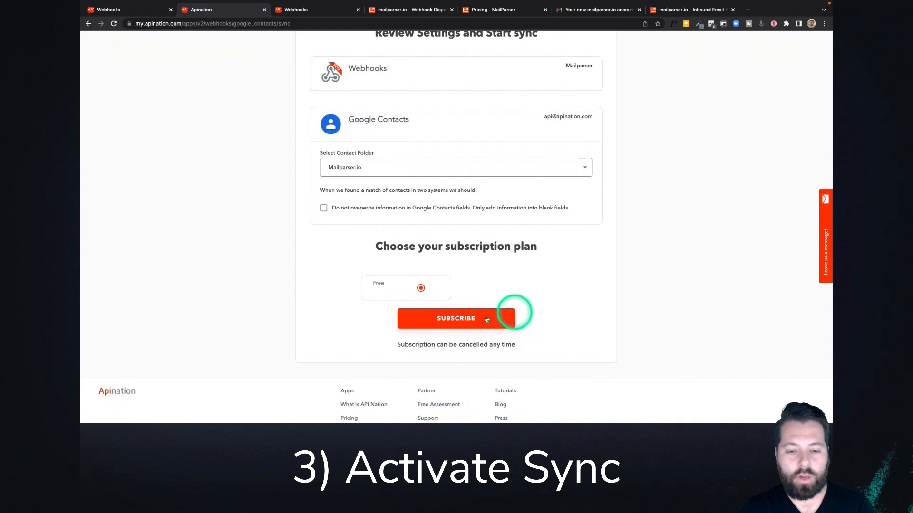
pyautogui.click(470, 320)
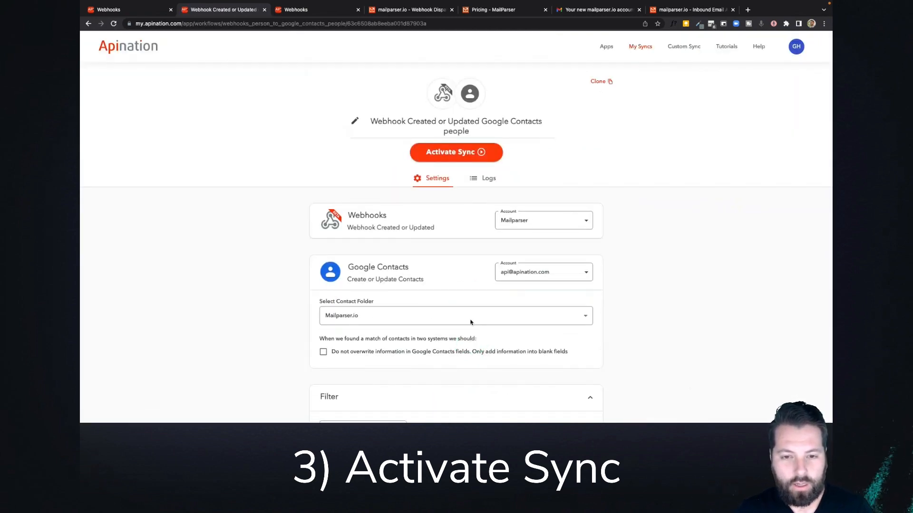
# - In the Google Contacts mapping, map the webhook's phone field to Mobile Phone
pyautogui.scroll(-2, 471, 323)
pyautogui.scroll(-4, 471, 322)
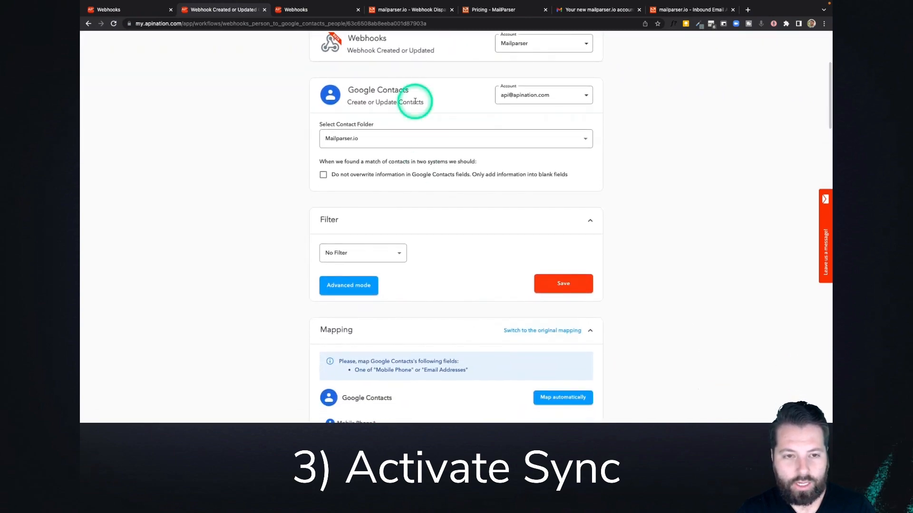
pyautogui.scroll(-6, 404, 188)
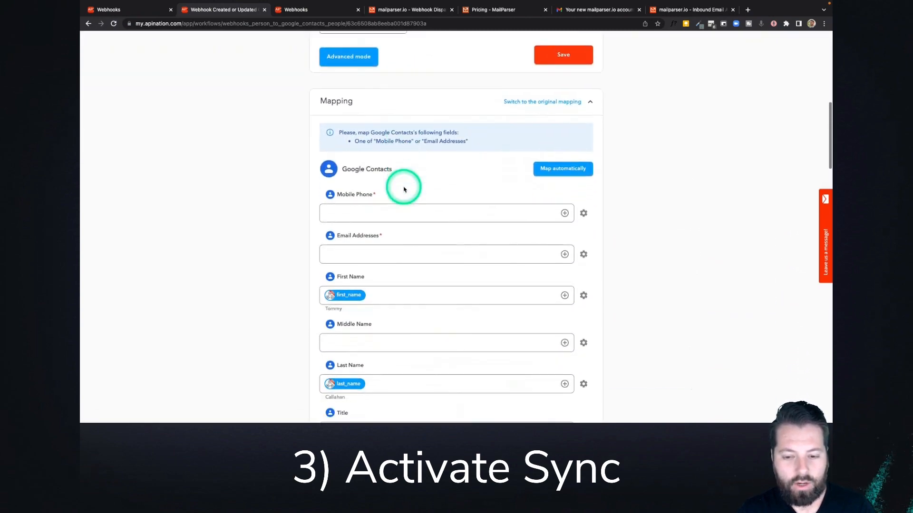
pyautogui.scroll(-2, 404, 189)
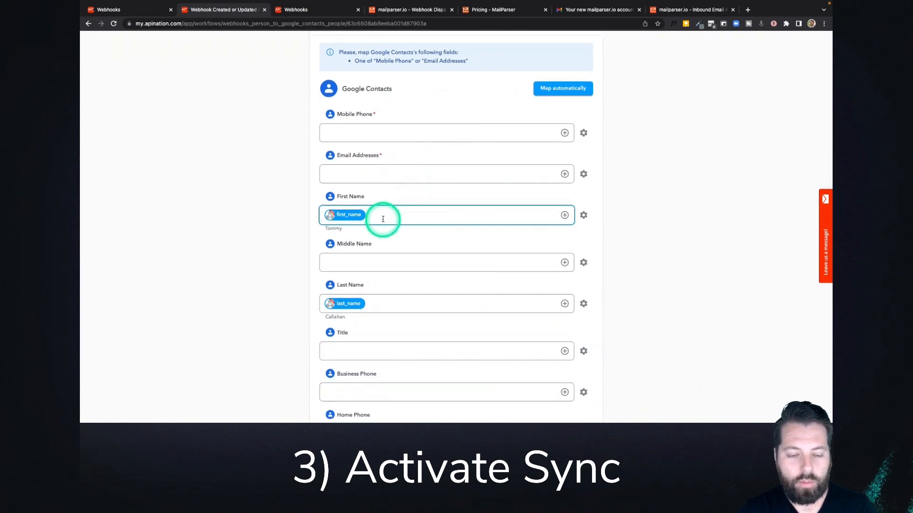
pyautogui.click(347, 216)
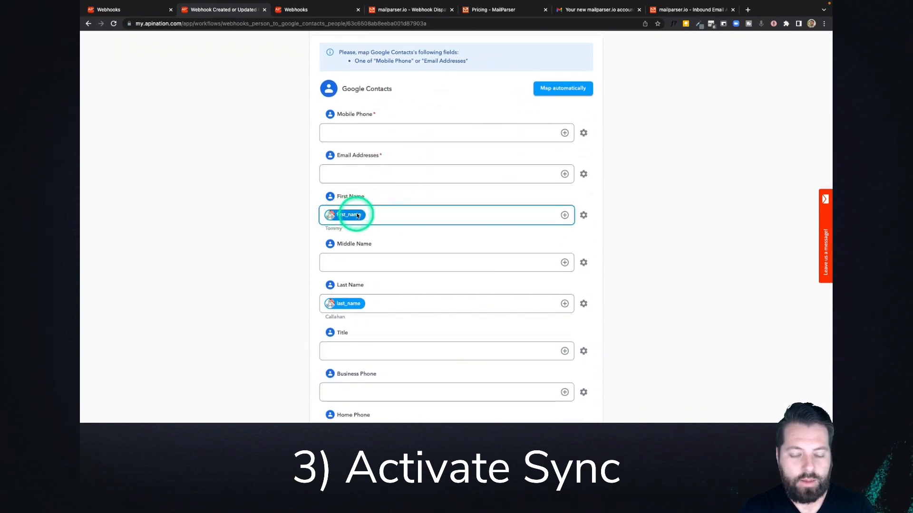
pyautogui.click(357, 307)
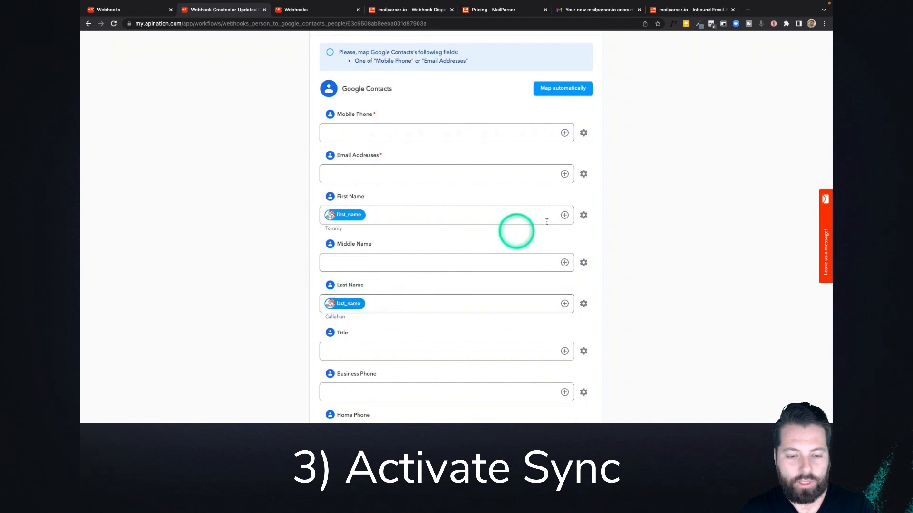
pyautogui.click(565, 134)
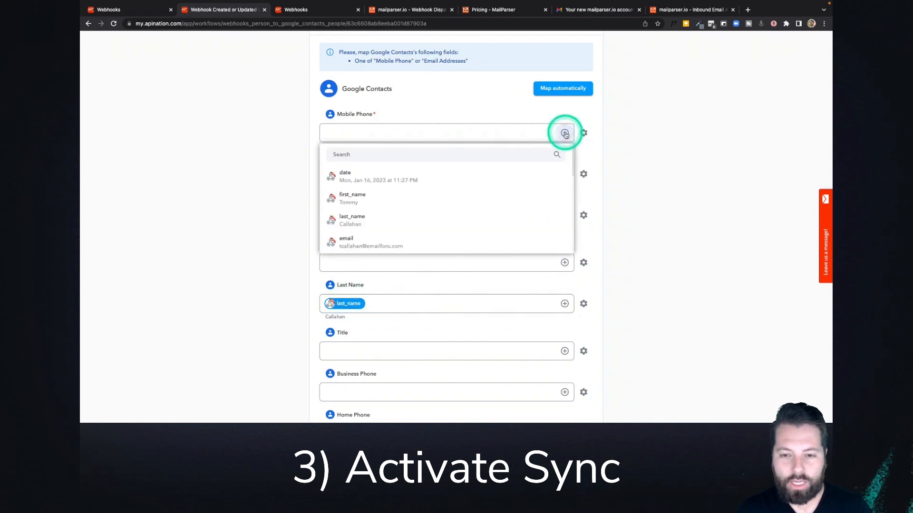
pyautogui.scroll(-3, 442, 207)
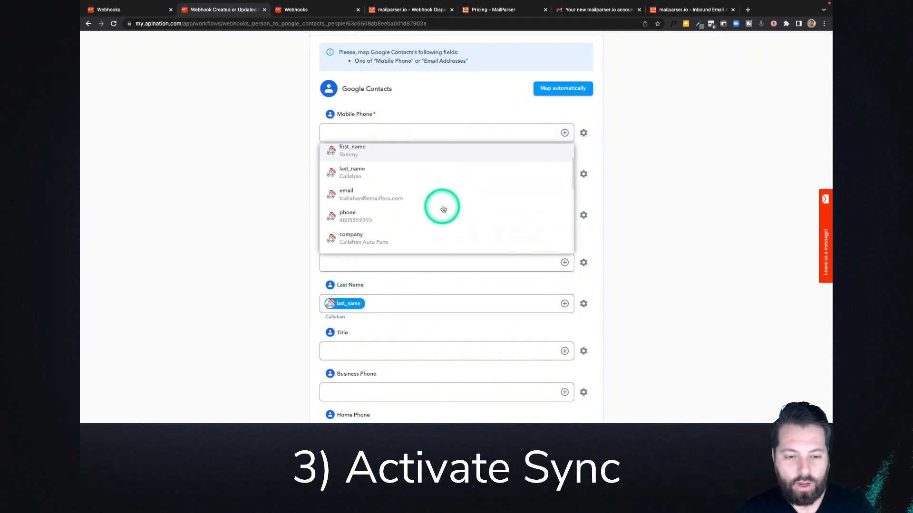
pyautogui.scroll(-1, 443, 209)
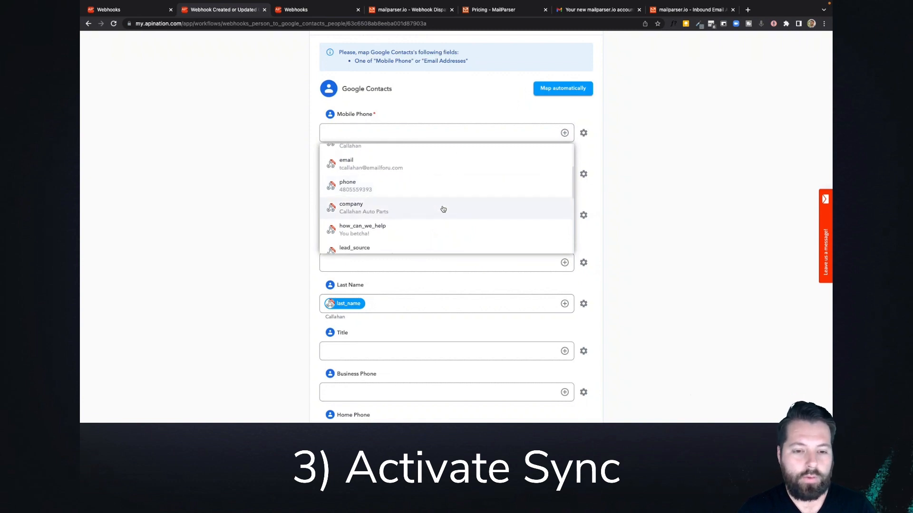
pyautogui.click(346, 187)
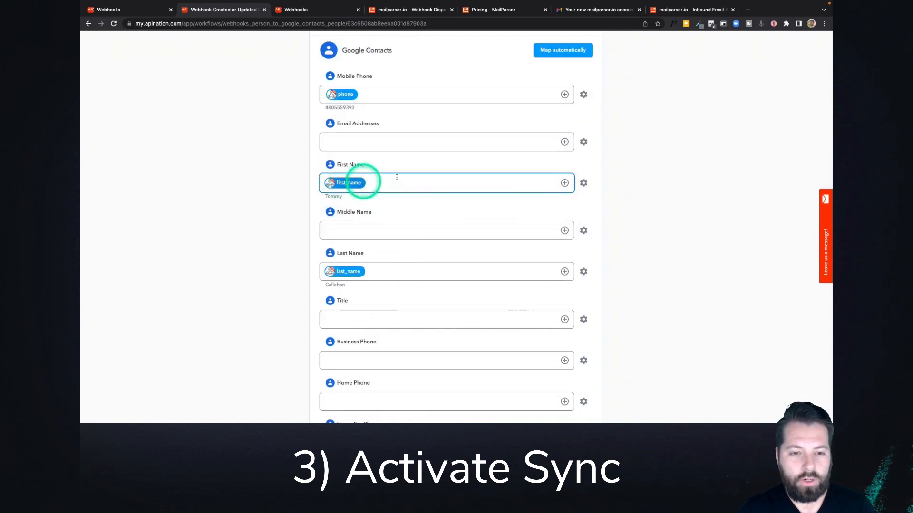
# - Map the webhook's email field to Email Addresses in the Google Contacts mapping
pyautogui.click(565, 143)
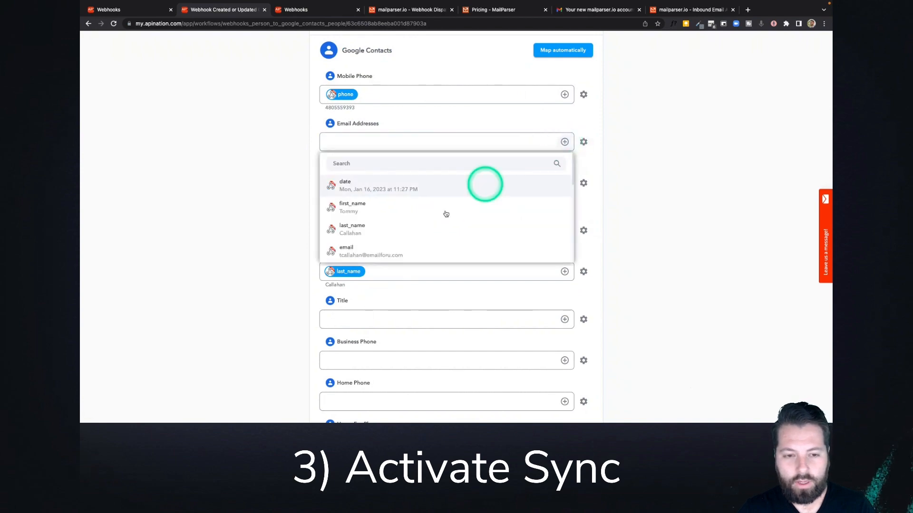
pyautogui.scroll(-1, 433, 224)
pyautogui.click(429, 230)
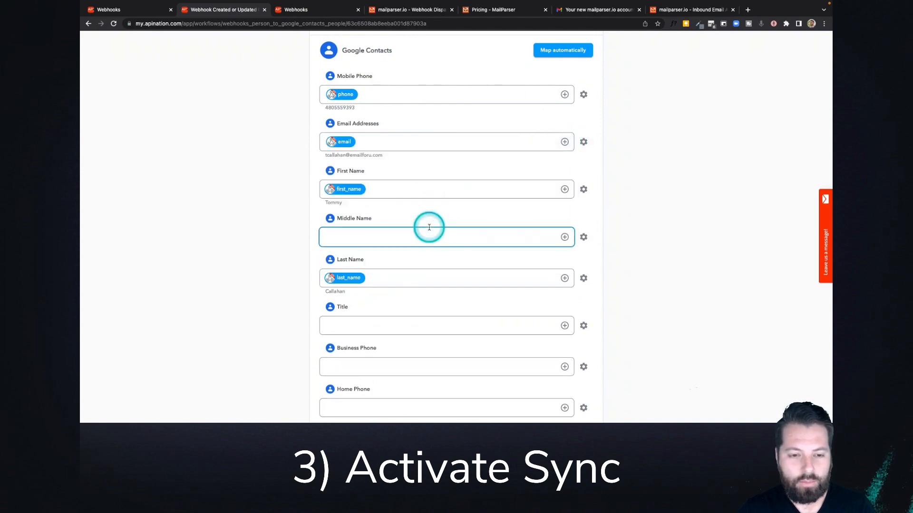
pyautogui.scroll(-5, 575, 313)
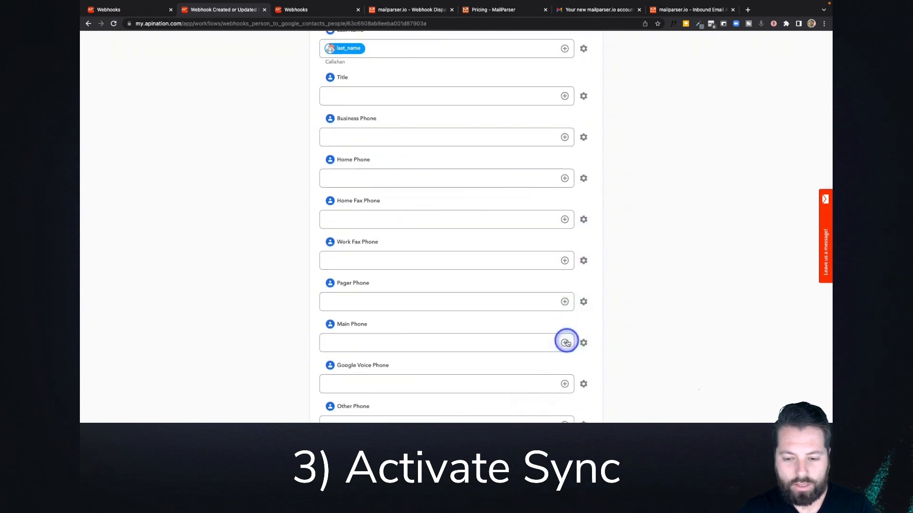
pyautogui.click(564, 342)
pyautogui.scroll(-3, 256, 378)
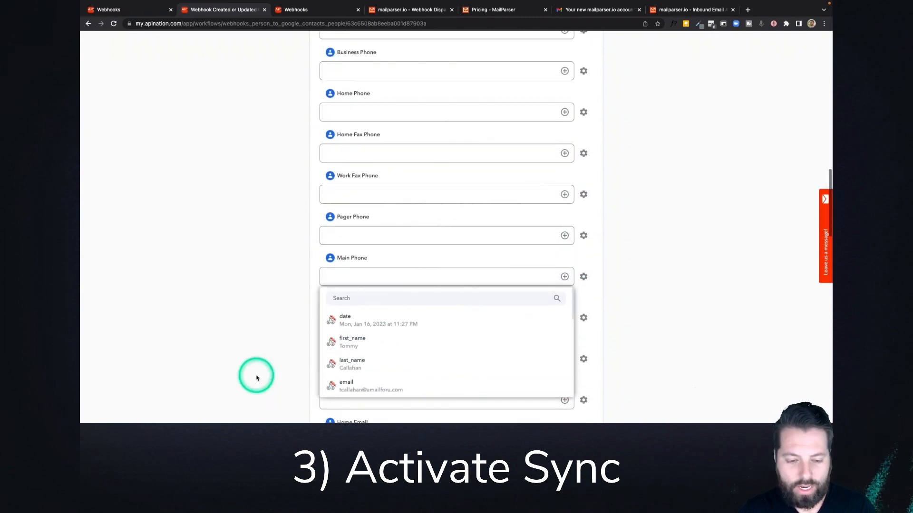
pyautogui.scroll(-2, 392, 280)
pyautogui.scroll(-1, 393, 282)
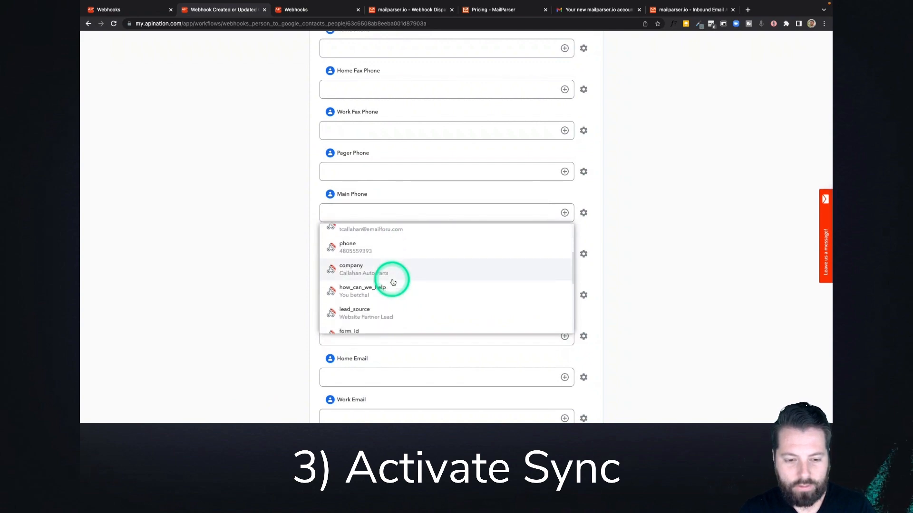
pyautogui.scroll(-3, 382, 282)
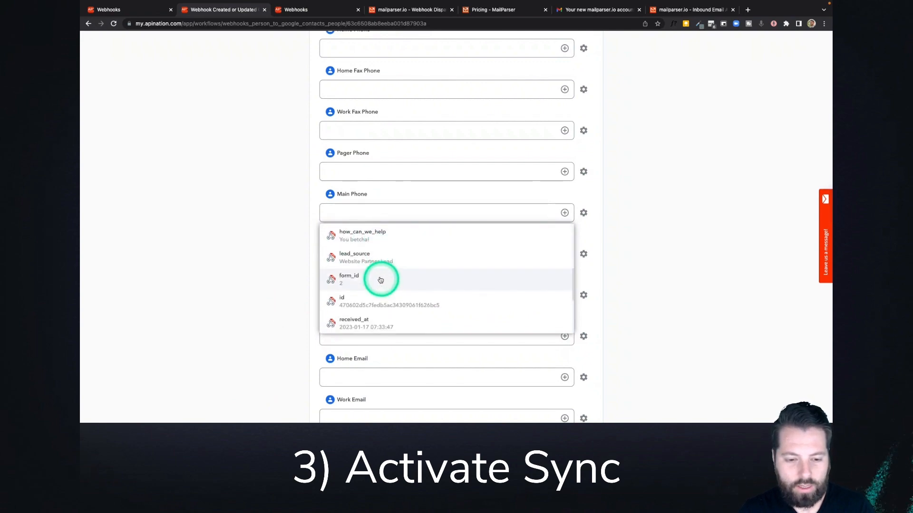
pyautogui.click(295, 293)
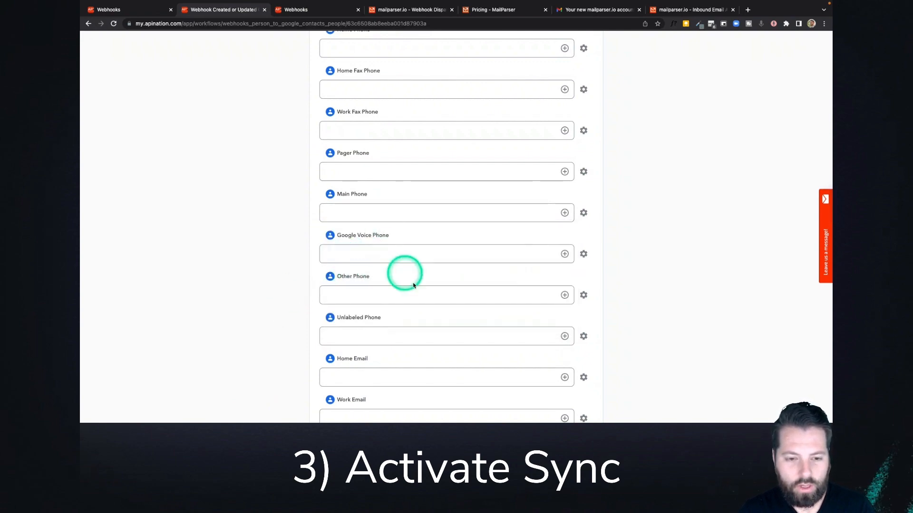
# - Map the webhook's how_can_we_help field to Notes and activate the Google Contacts sync
pyautogui.scroll(-3, 411, 284)
pyautogui.scroll(-3, 413, 284)
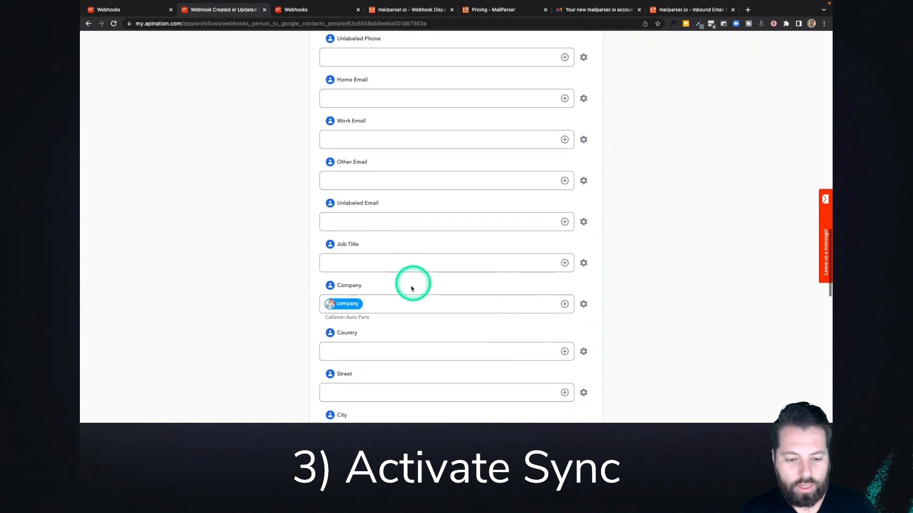
pyautogui.click(411, 287)
pyautogui.scroll(-4, 402, 299)
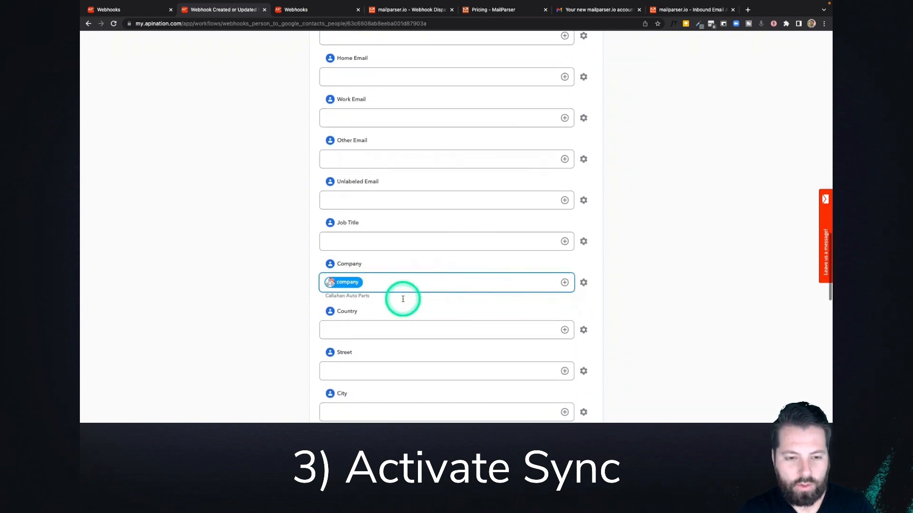
pyautogui.click(564, 334)
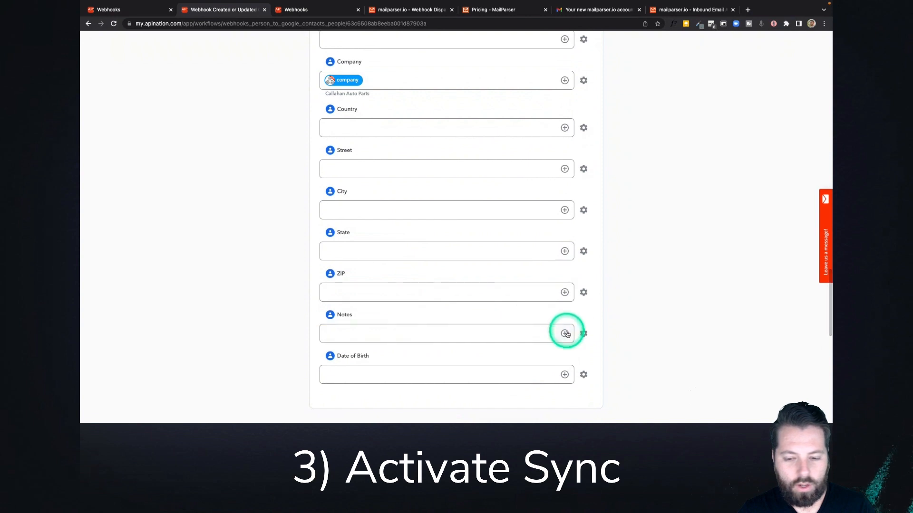
pyautogui.scroll(-1, 447, 394)
pyautogui.scroll(-4, 445, 399)
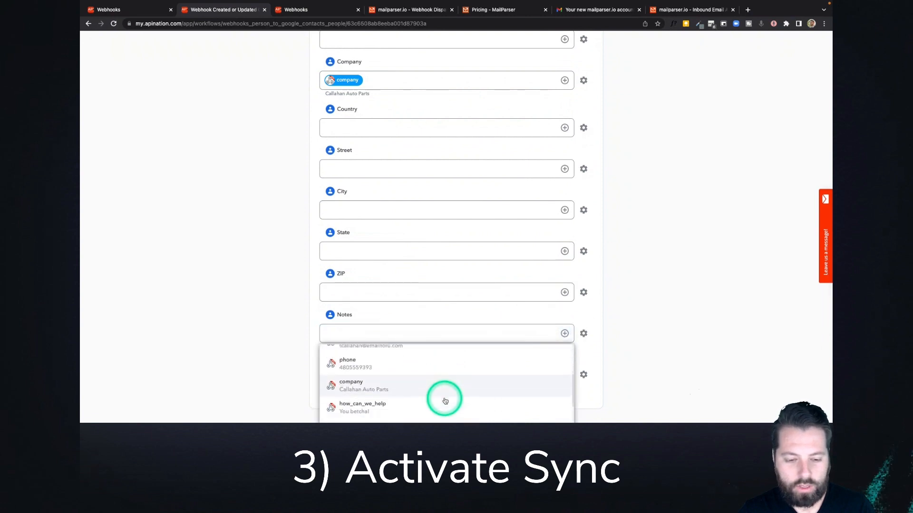
pyautogui.scroll(2, 440, 390)
pyautogui.click(434, 382)
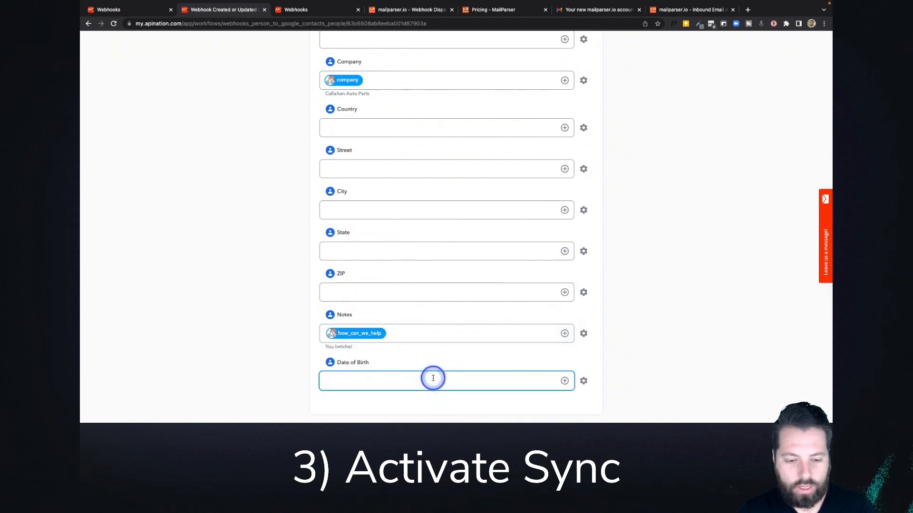
pyautogui.scroll(20, 474, 279)
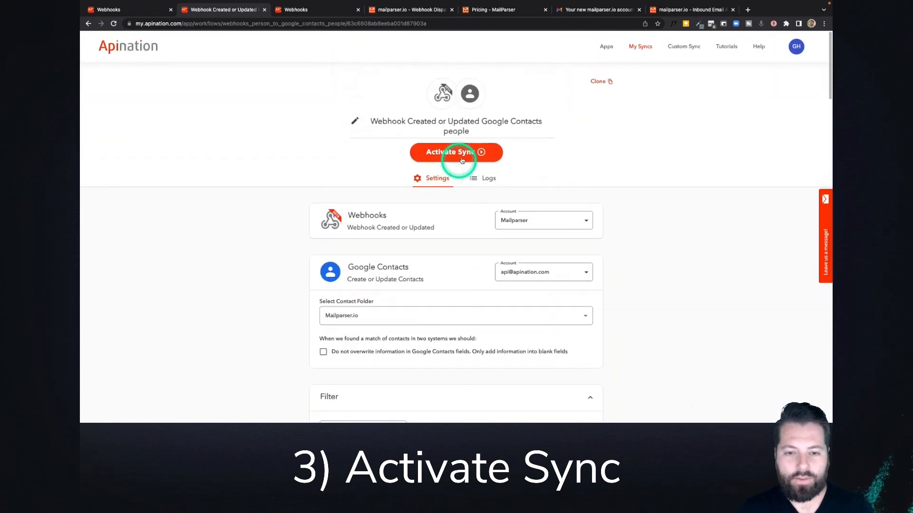
pyautogui.click(461, 157)
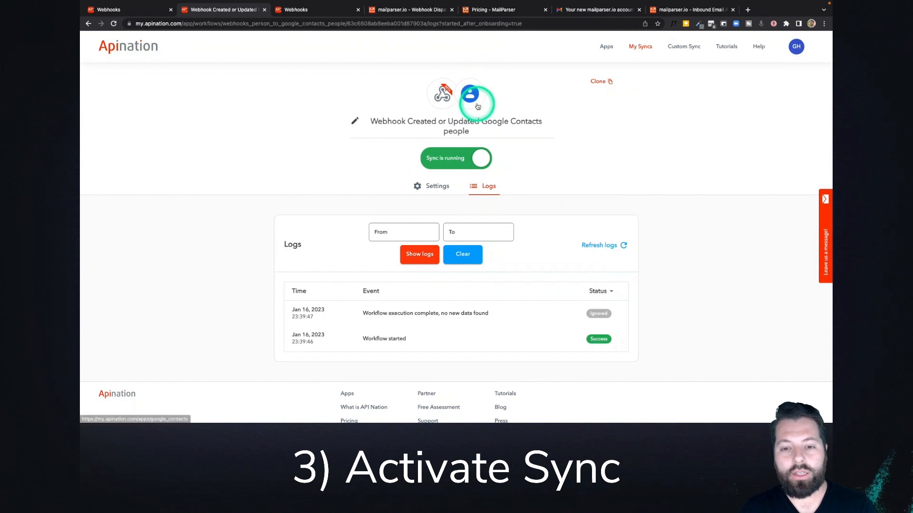
# - Start the Webhook Created or Updated Google Sheets Spreadsheet sync using the Mailparser webhook connection and the existing Google Sheets account
pyautogui.click(314, 12)
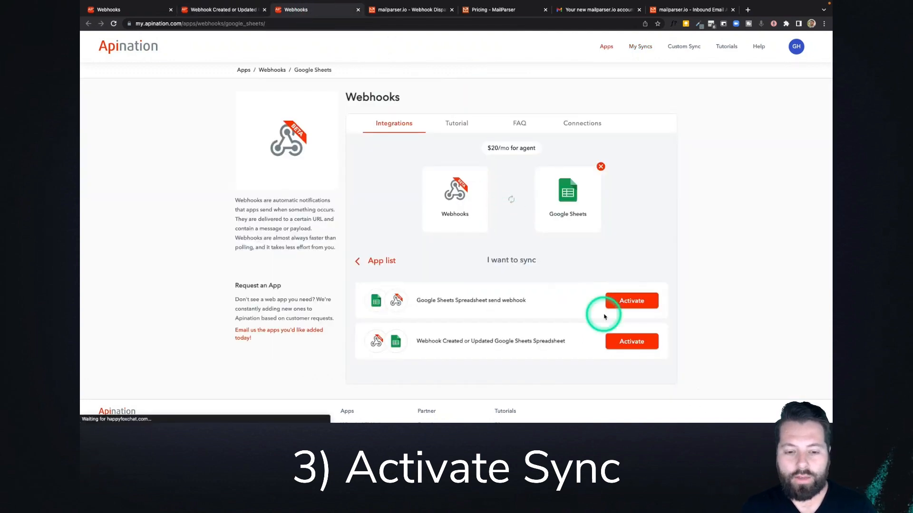
pyautogui.click(633, 343)
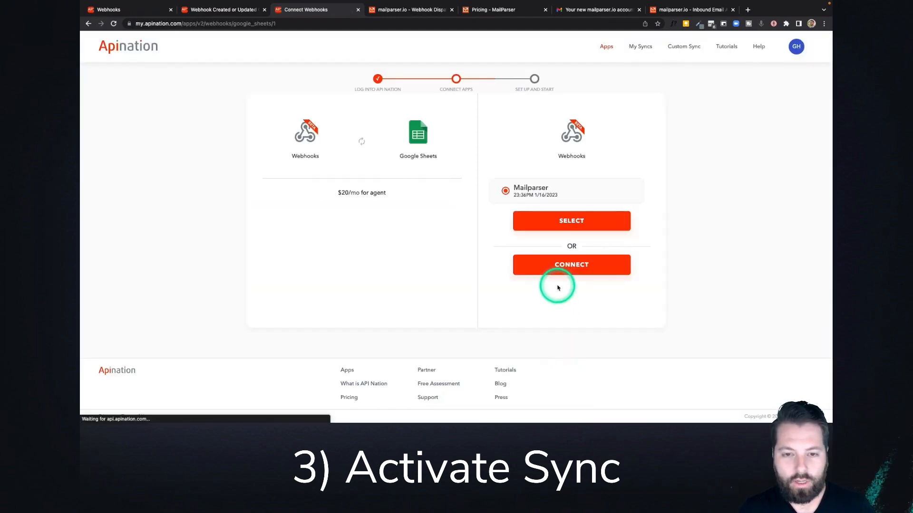
pyautogui.click(577, 221)
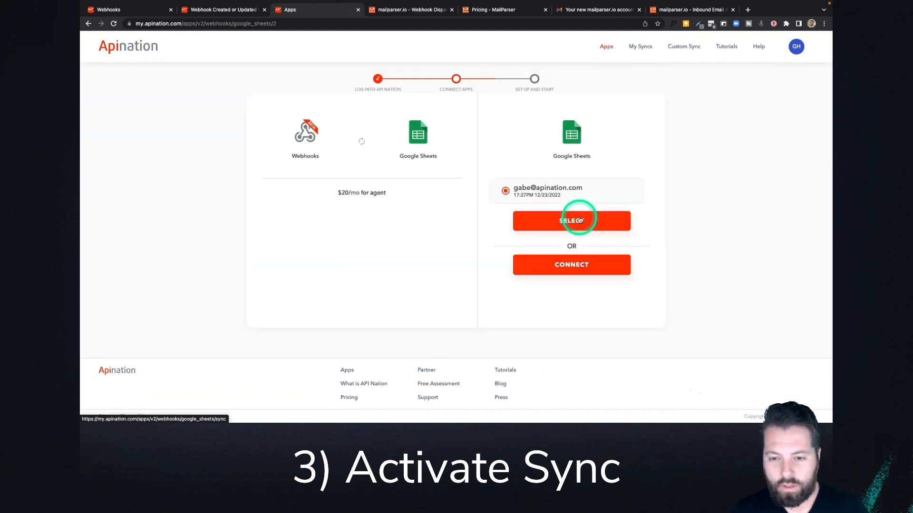
pyautogui.click(580, 221)
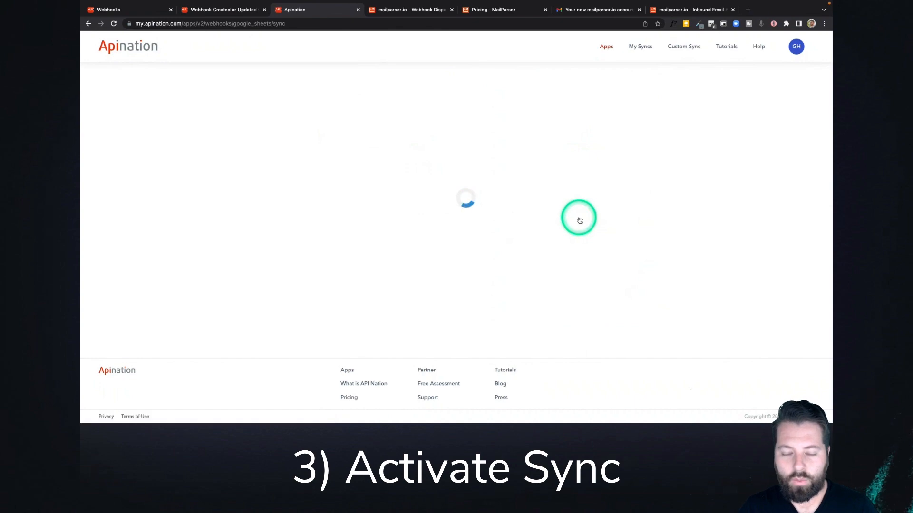
# - Name the sheet to create "Leads from Mailparser.io" and subscribe with the $20 monthly plan
pyautogui.click(399, 261)
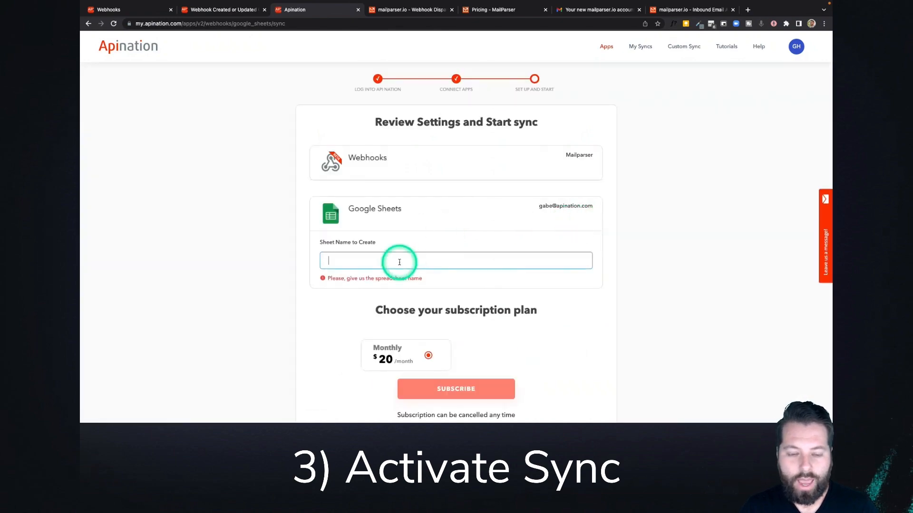
pyautogui.write('Leads from Mailparser.io')
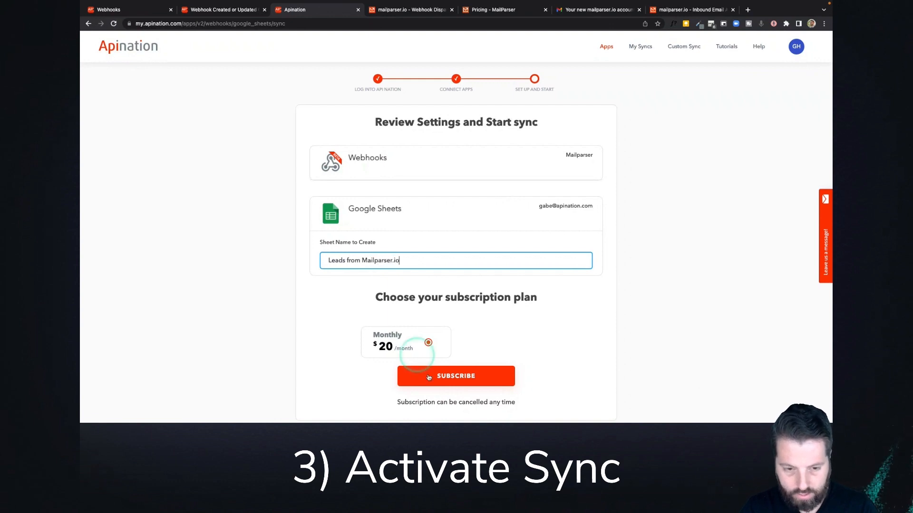
pyautogui.click(446, 376)
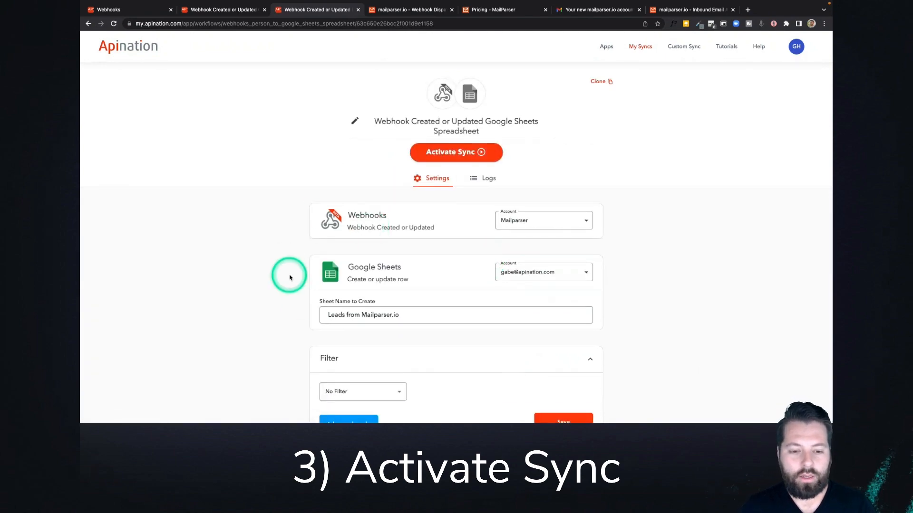
# - Review the automatic field mapping for Google Sheets and activate the sync
pyautogui.scroll(-5, 290, 277)
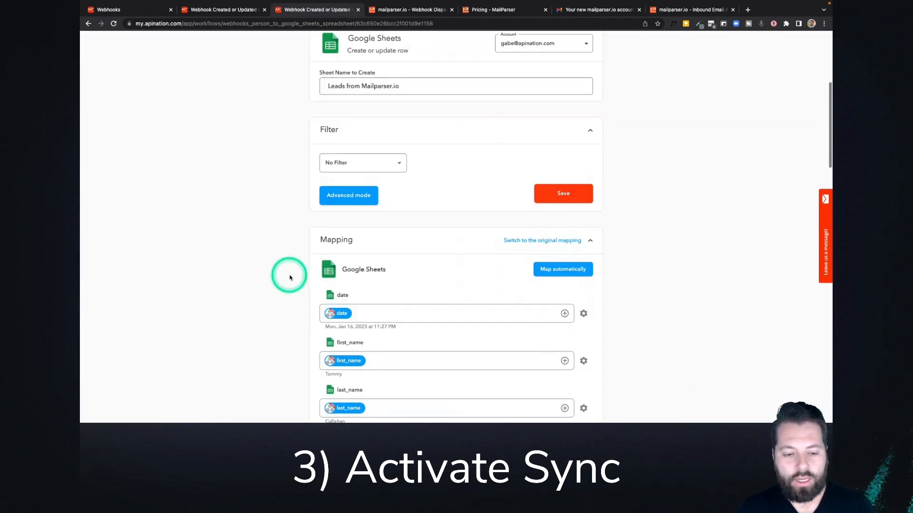
pyautogui.scroll(-3, 290, 277)
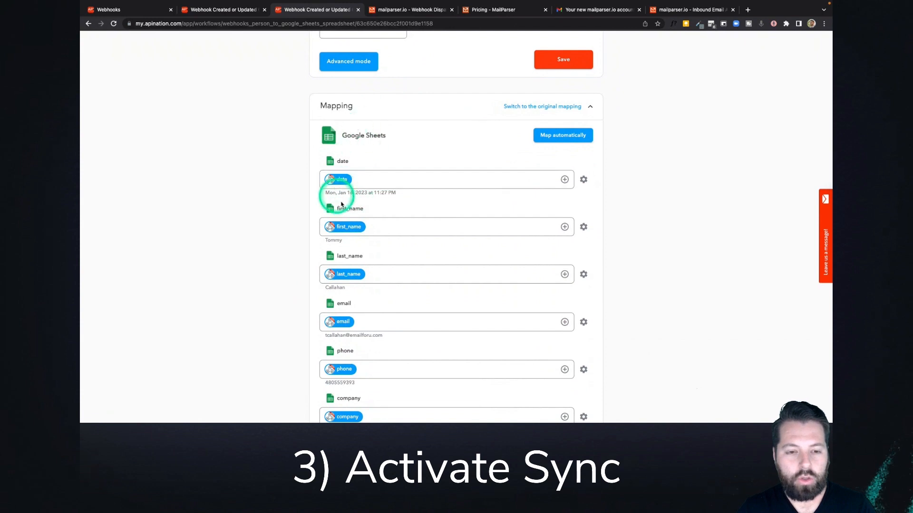
pyautogui.scroll(-1, 316, 214)
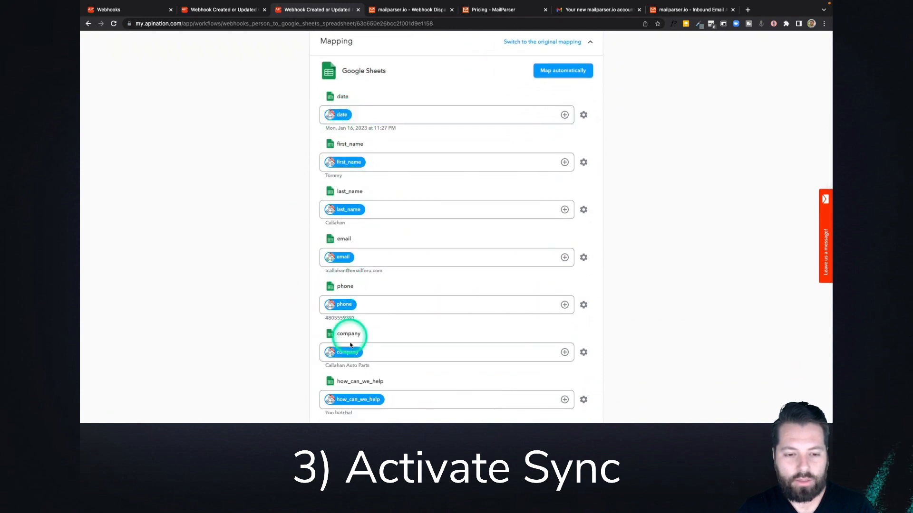
pyautogui.scroll(-3, 350, 345)
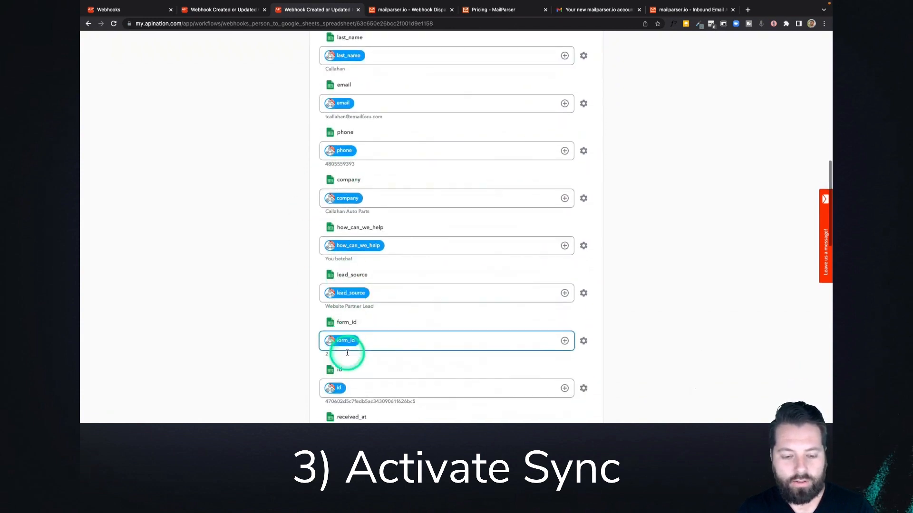
pyautogui.scroll(-5, 347, 352)
pyautogui.scroll(2, 347, 353)
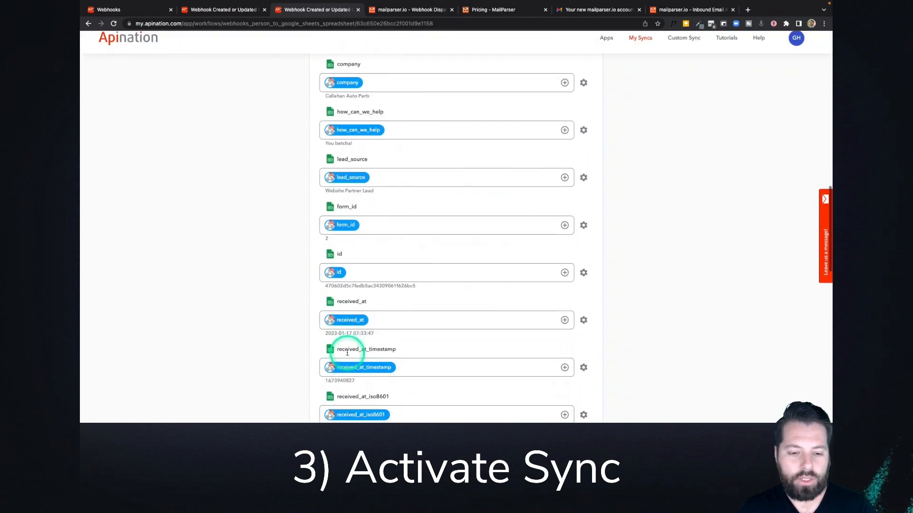
pyautogui.scroll(15, 347, 352)
pyautogui.click(448, 159)
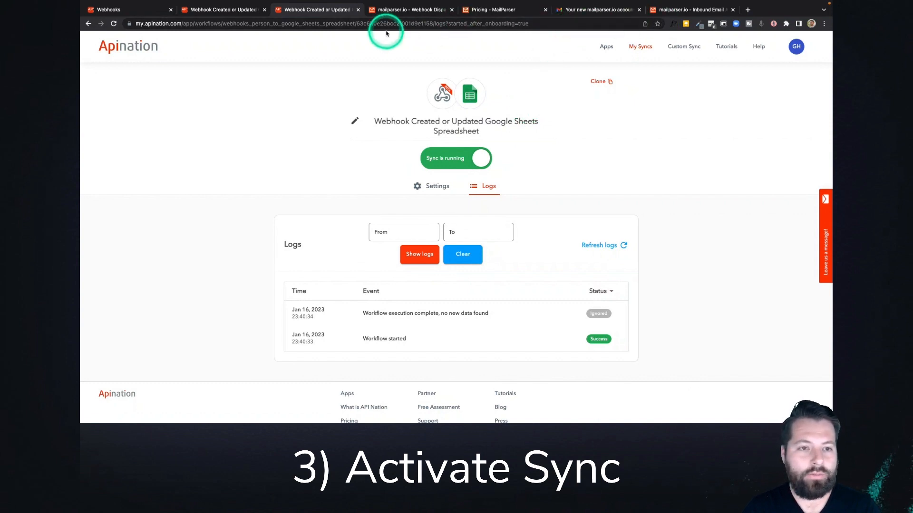
# - Submit API Nation's partner form with test name, email and phone, company API Nation and the message "This is a test", completing the reCAPTCHA
pyautogui.scroll(-7, 443, 198)
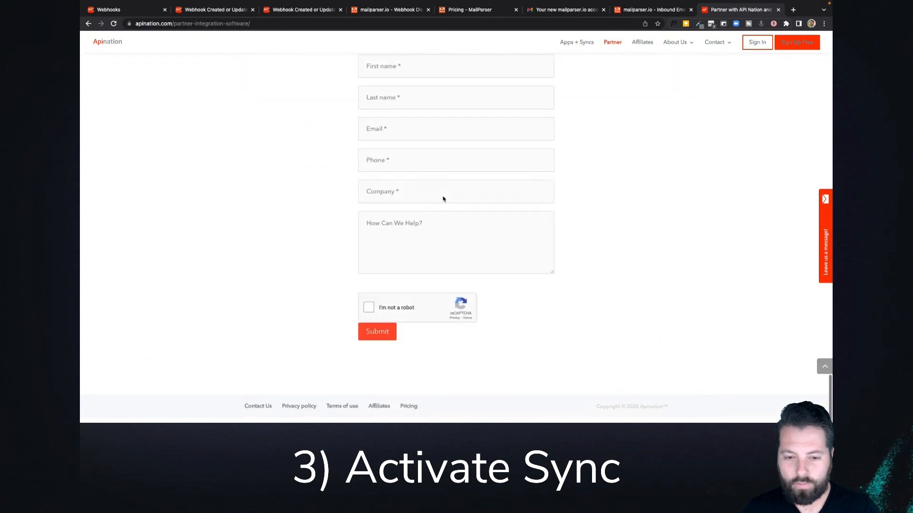
pyautogui.scroll(3, 443, 198)
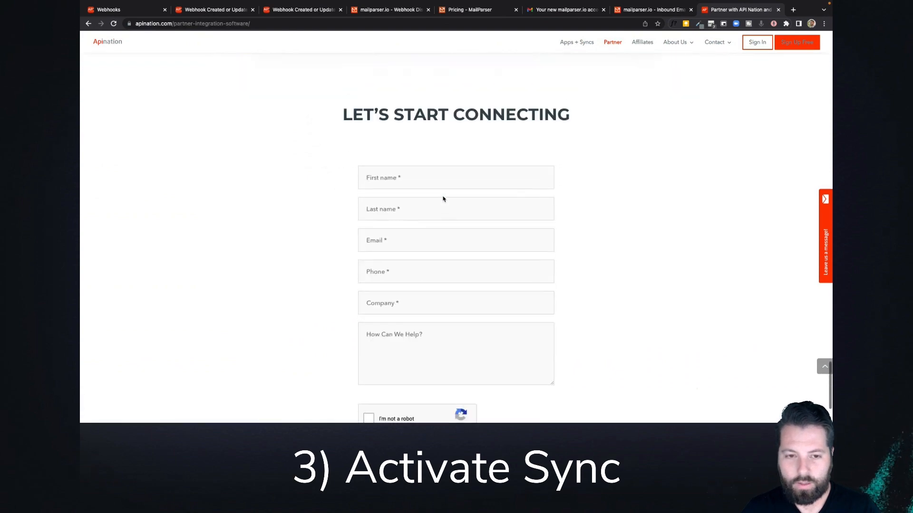
pyautogui.scroll(-1, 442, 197)
pyautogui.click(397, 122)
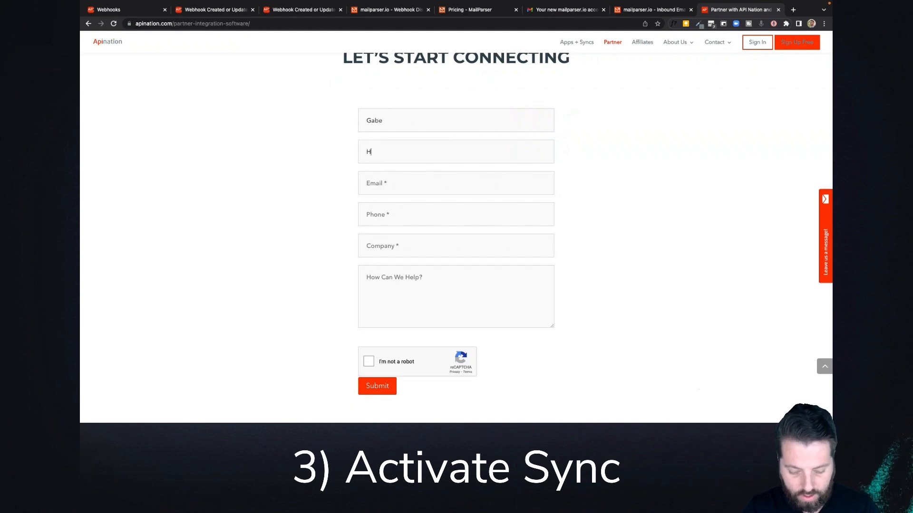
pyautogui.click(483, 184)
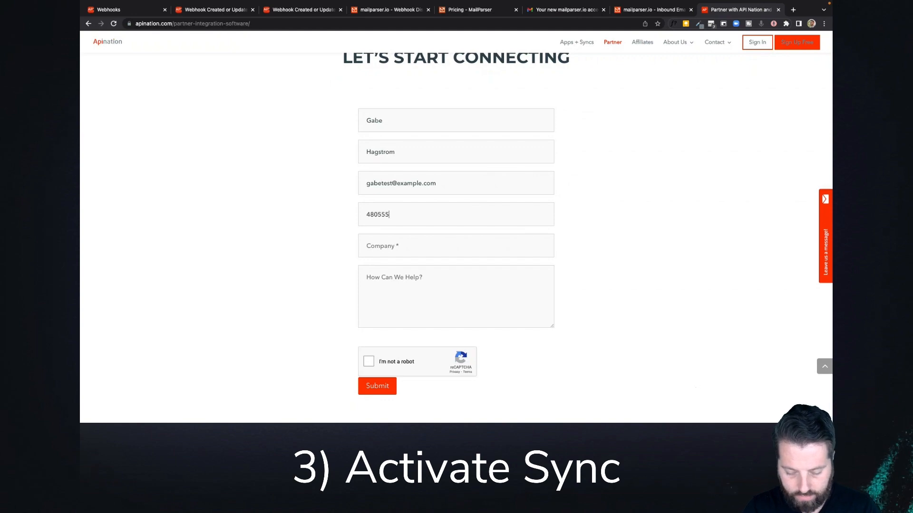
pyautogui.click(458, 241)
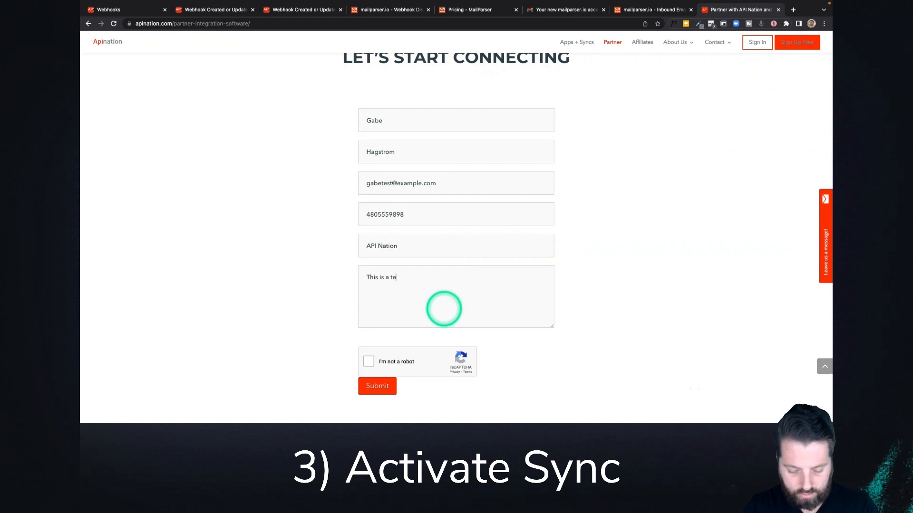
pyautogui.click(369, 362)
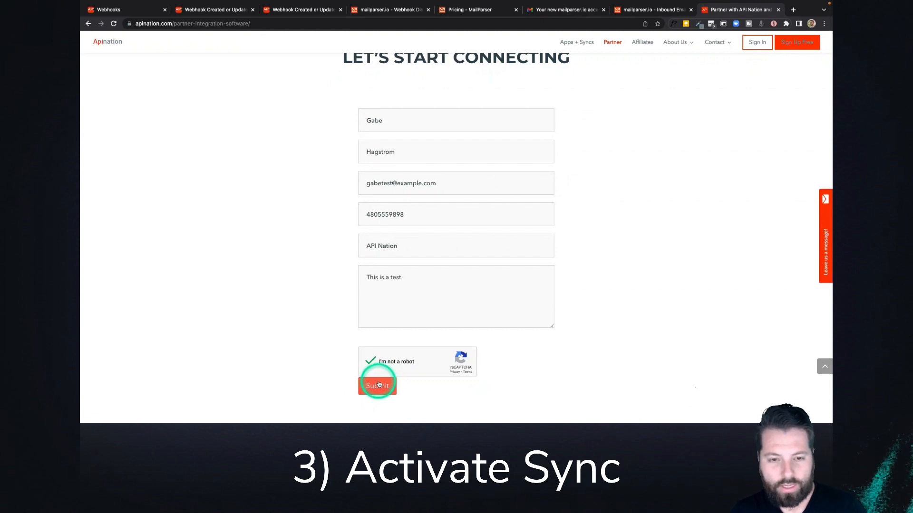
pyautogui.click(377, 386)
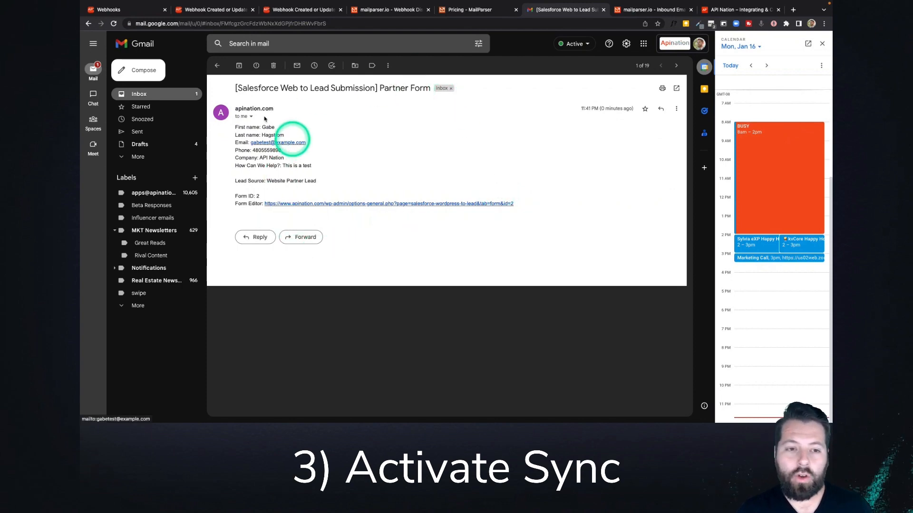
# - Forward the "[Salesforce Web to Lead Submission] Partner Form" e-mail in Gmail to the Mailparser inbox address and archive the conversation
pyautogui.moveTo(232, 91); pyautogui.dragTo(442, 96)
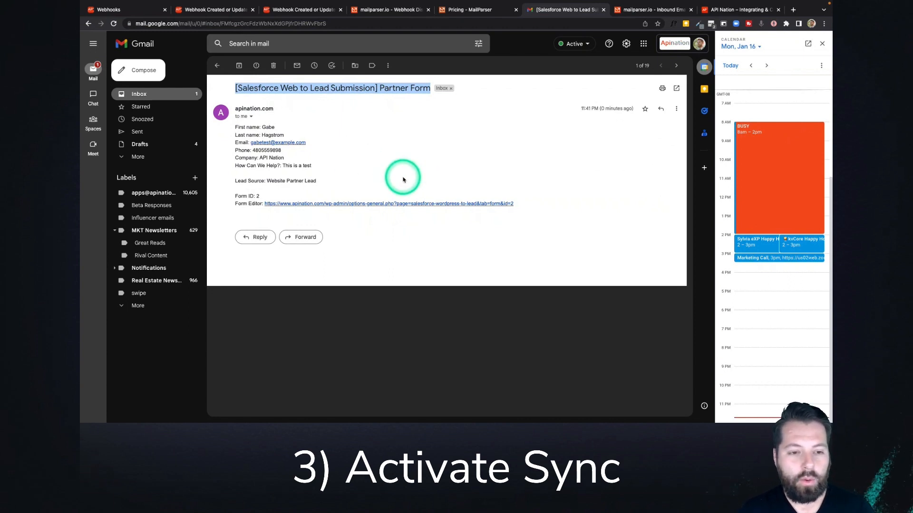
pyautogui.click(677, 112)
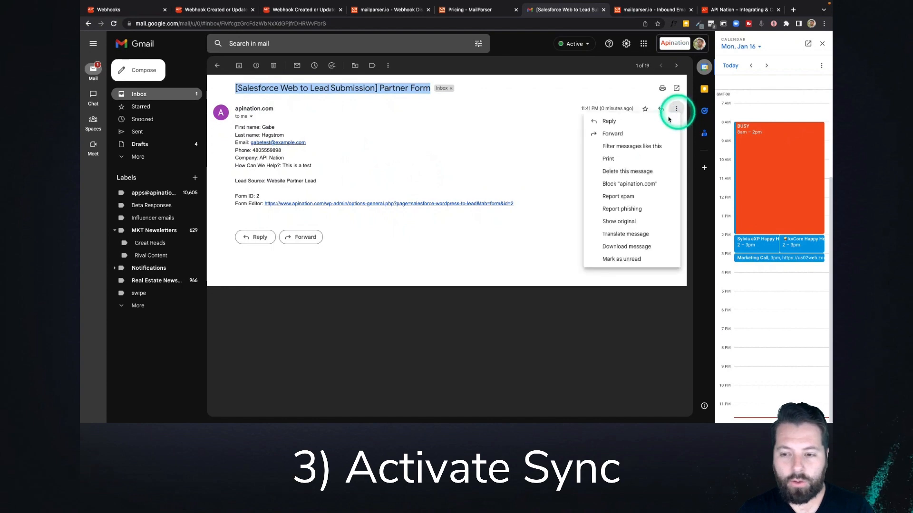
pyautogui.click(634, 134)
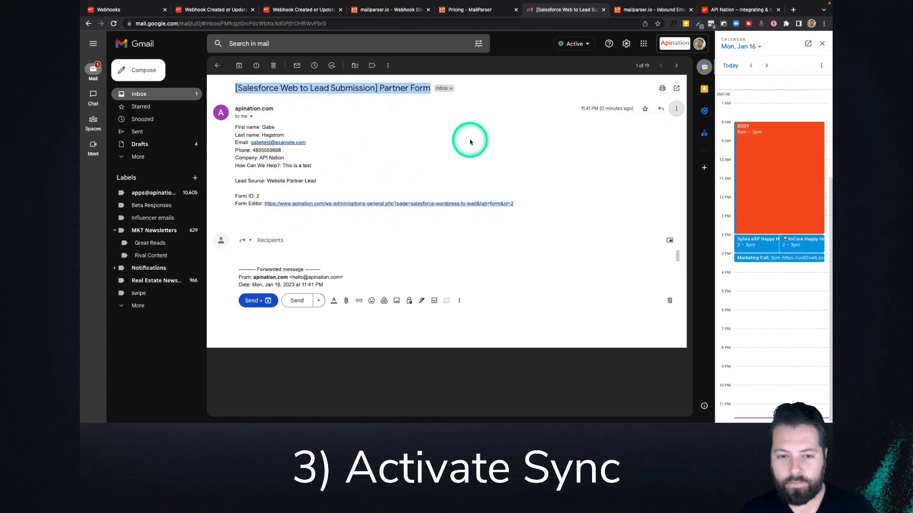
pyautogui.hotkey('ctrl', 'v')
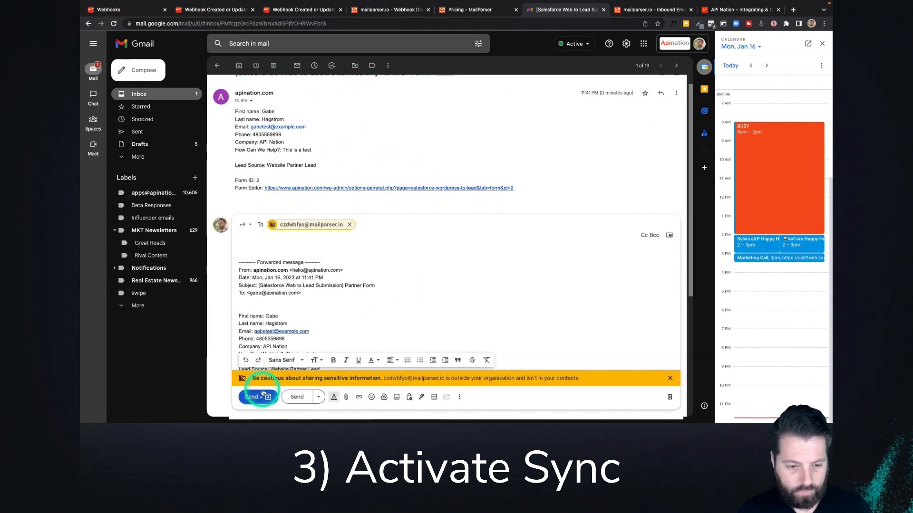
pyautogui.click(262, 393)
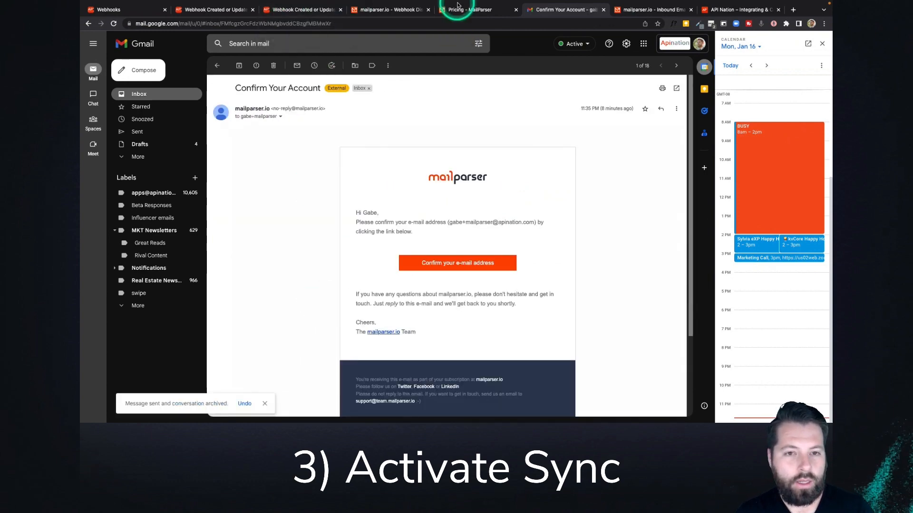
# - Switch to Mailparser and check the API Nation Test inbox's parsed and dispatched e-mails for the forwarded lead, reloading the list
pyautogui.click(640, 14)
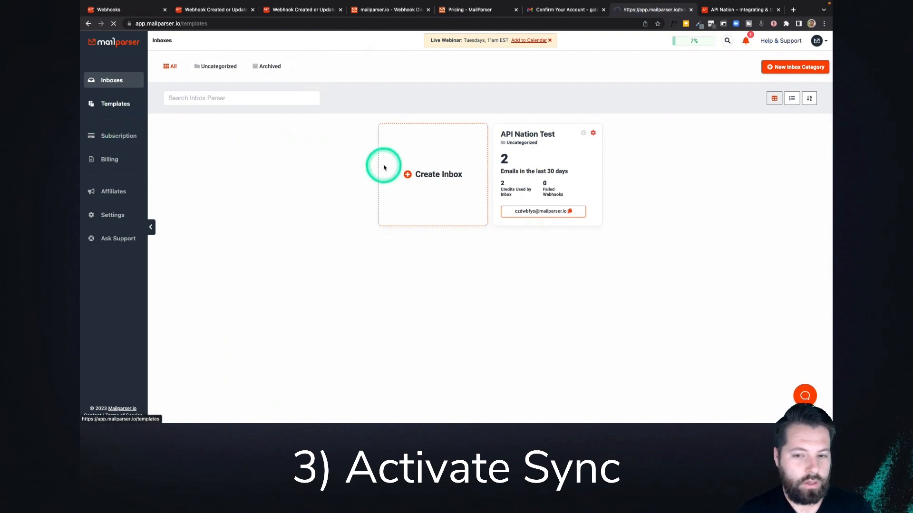
pyautogui.hotkey('alt', 'Left')
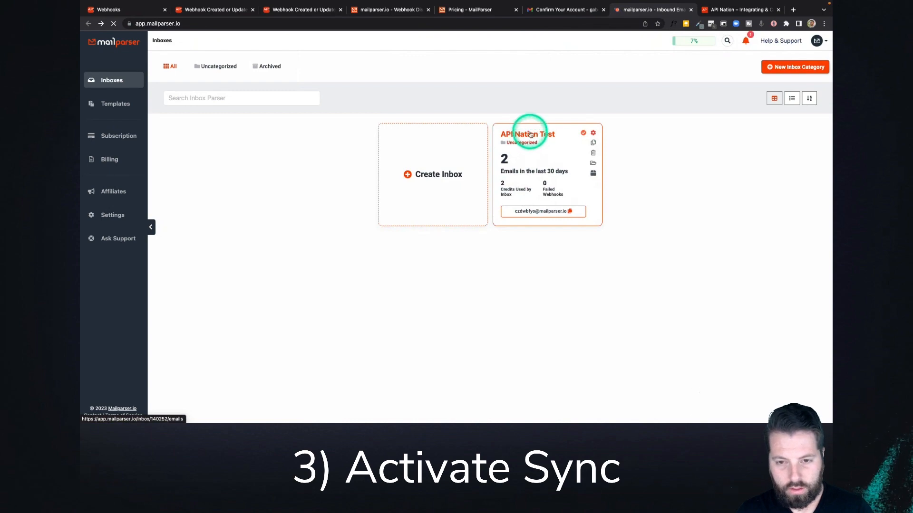
pyautogui.click(531, 135)
pyautogui.click(267, 115)
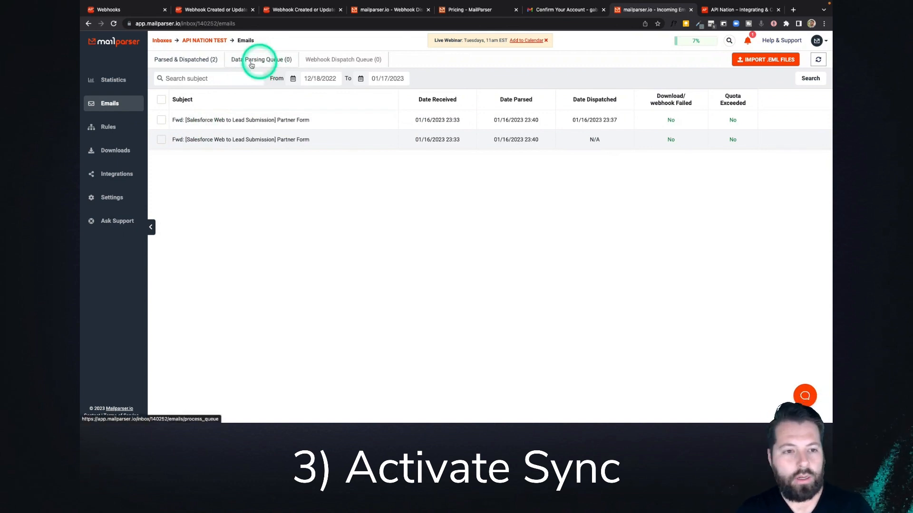
pyautogui.click(114, 25)
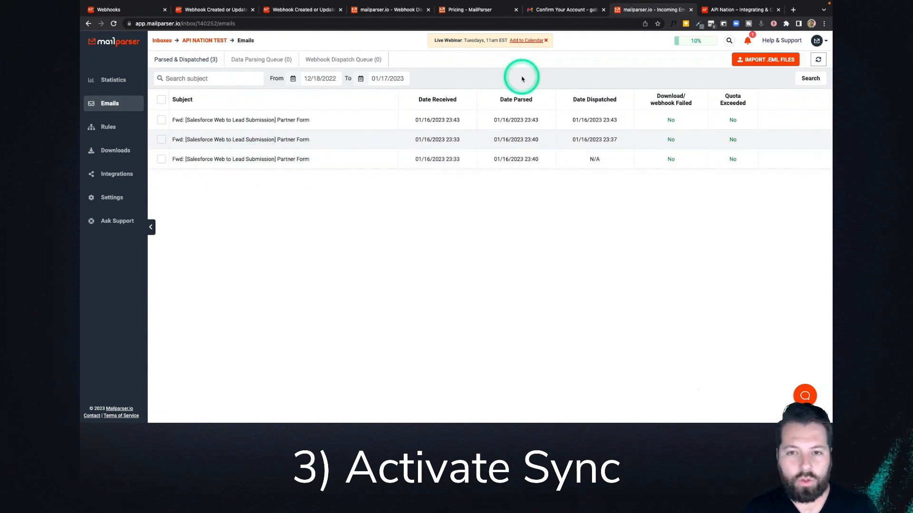
# - Check Google Contacts for the synced test lead, reloading the list, and view the Leads from Mailparser.io spreadsheet
pyautogui.hotkey('ctrl', 'Right')
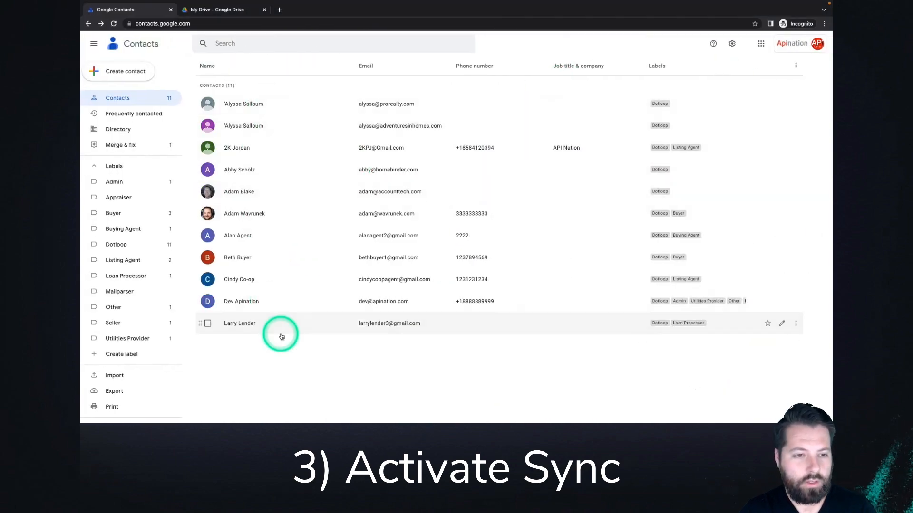
pyautogui.click(114, 23)
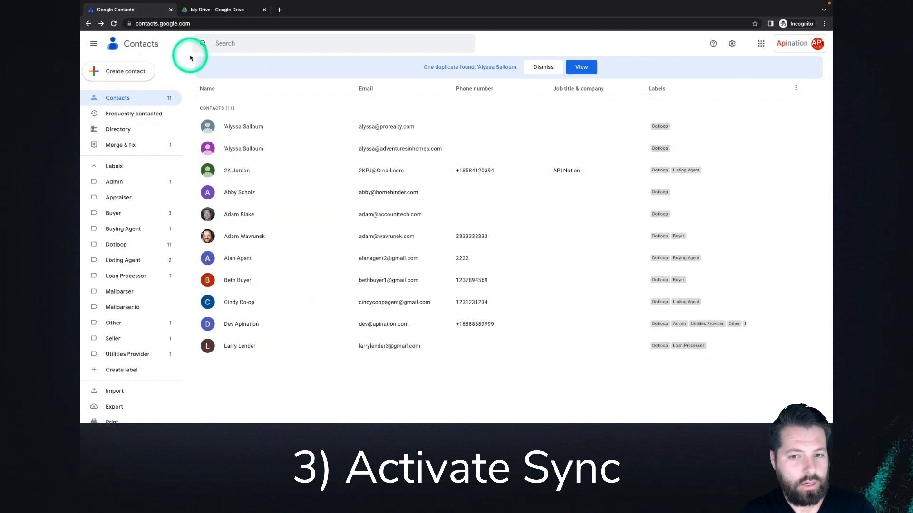
pyautogui.click(113, 23)
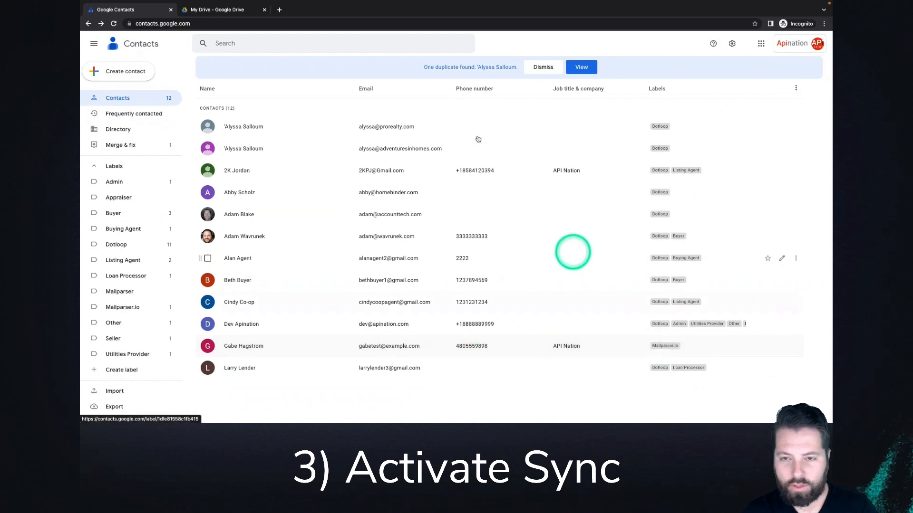
pyautogui.click(226, 11)
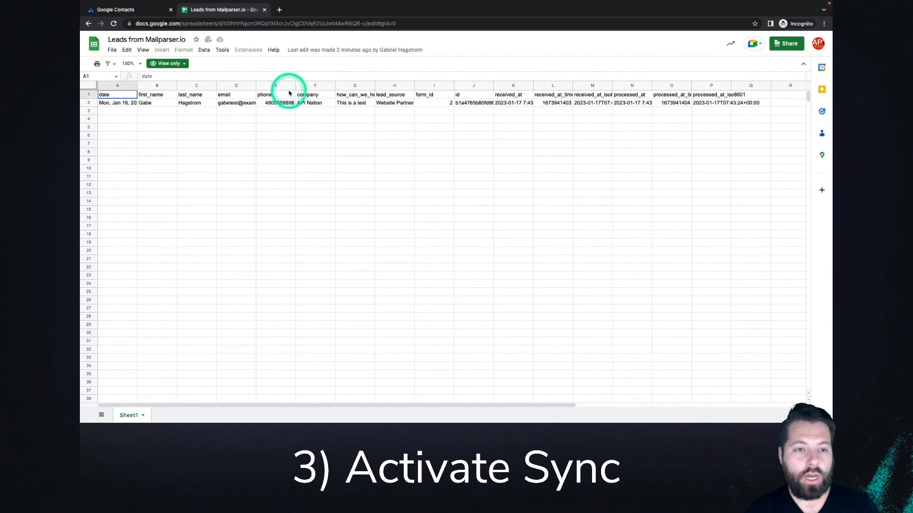
# - Return to API Nation and browse the apps available to sync with Webhooks
pyautogui.hotkey('ctrl', 'Left')
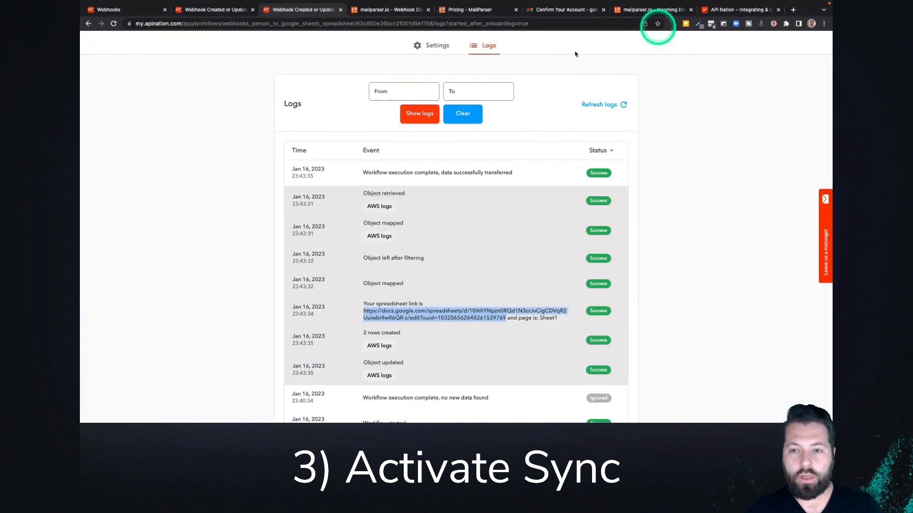
pyautogui.scroll(3, 427, 106)
pyautogui.click(444, 101)
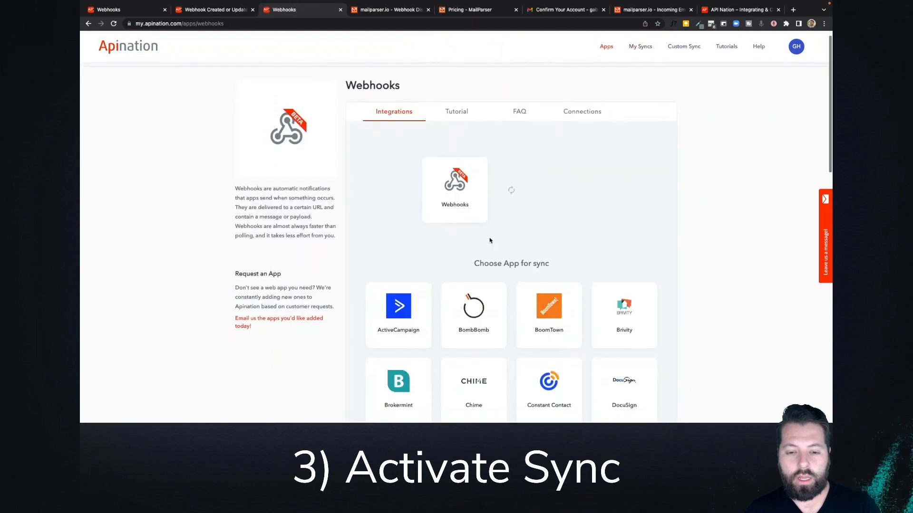
pyautogui.scroll(-3, 509, 190)
pyautogui.scroll(-2, 540, 174)
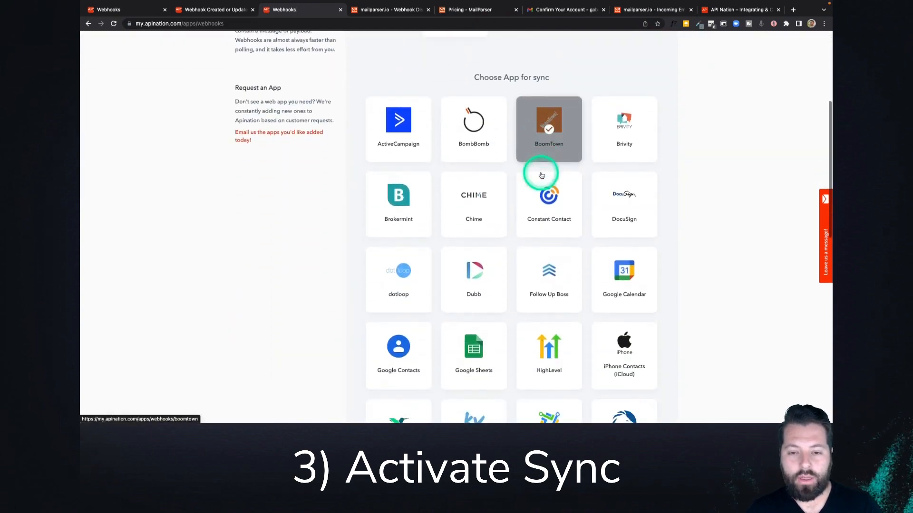
pyautogui.scroll(-5, 541, 176)
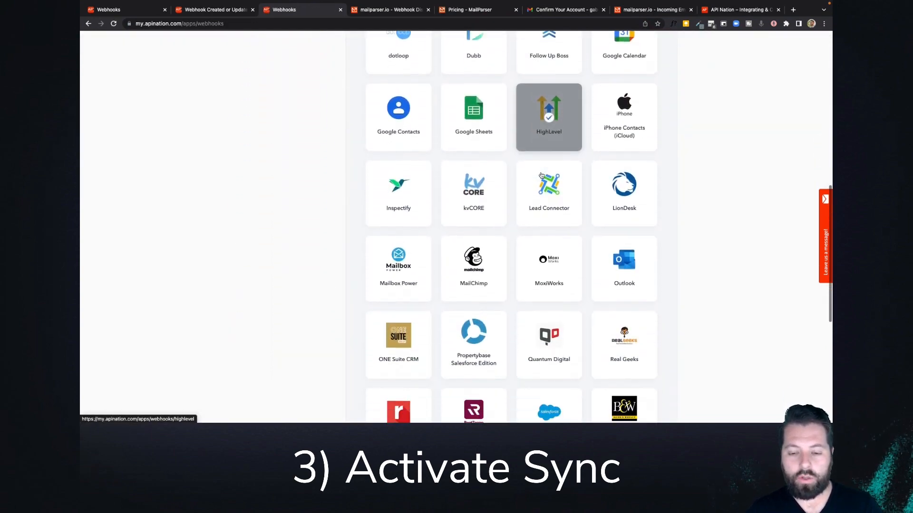
pyautogui.scroll(-4, 541, 176)
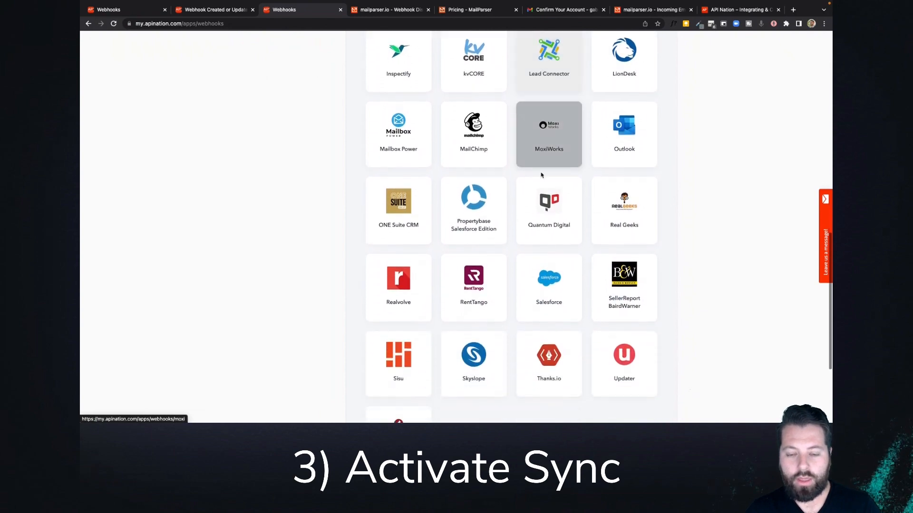
pyautogui.scroll(-2, 541, 176)
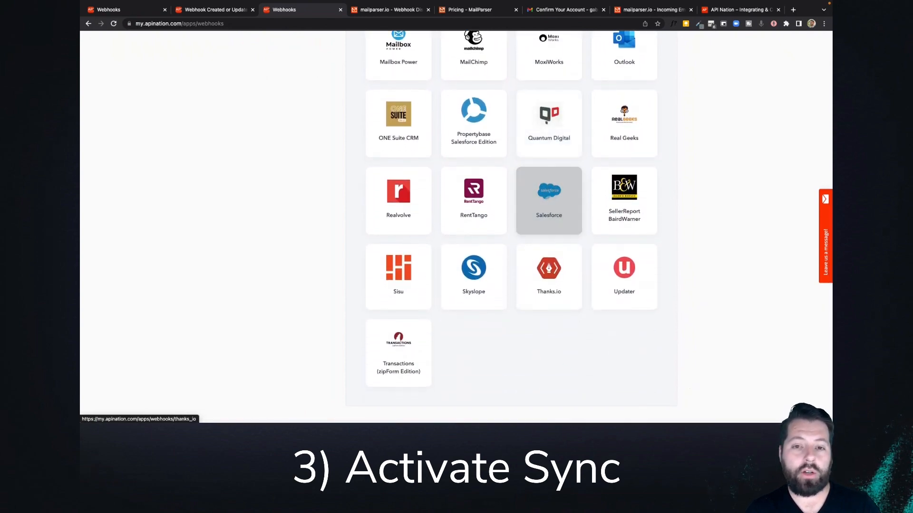